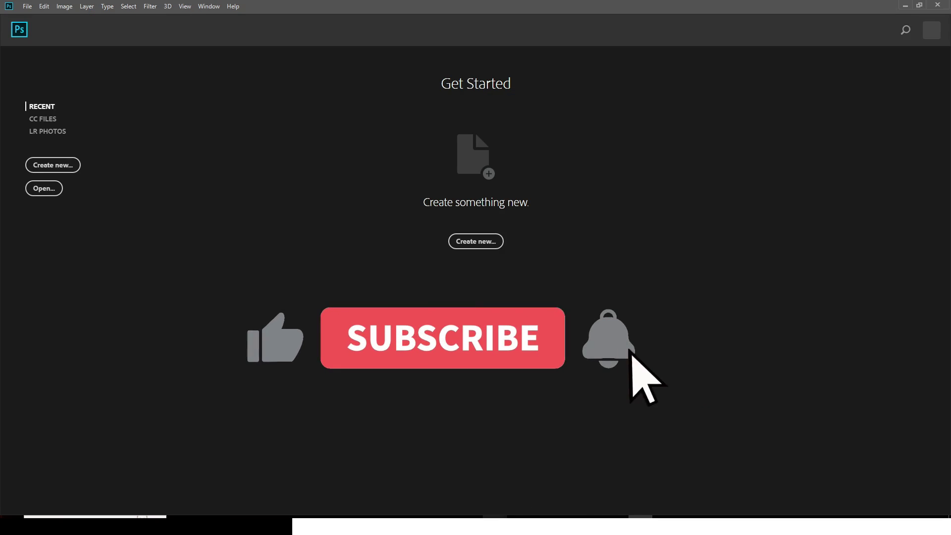
Preview the full-year all.jpg overview in folder 2, then open the PSD PART folder.
{"action": "left_click", "coordinate": [439, 478]}
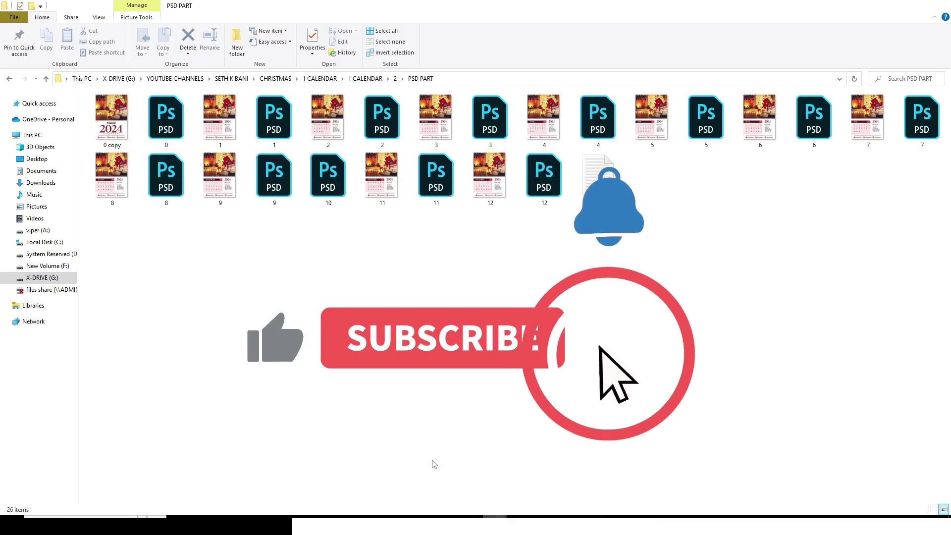
{"action": "left_click", "coordinate": [9, 79]}
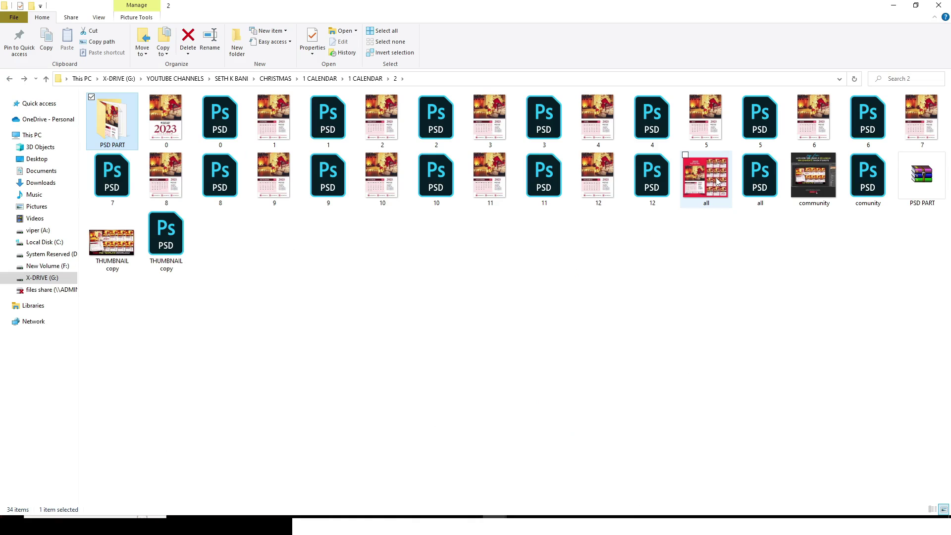
{"action": "left_click", "coordinate": [717, 181]}
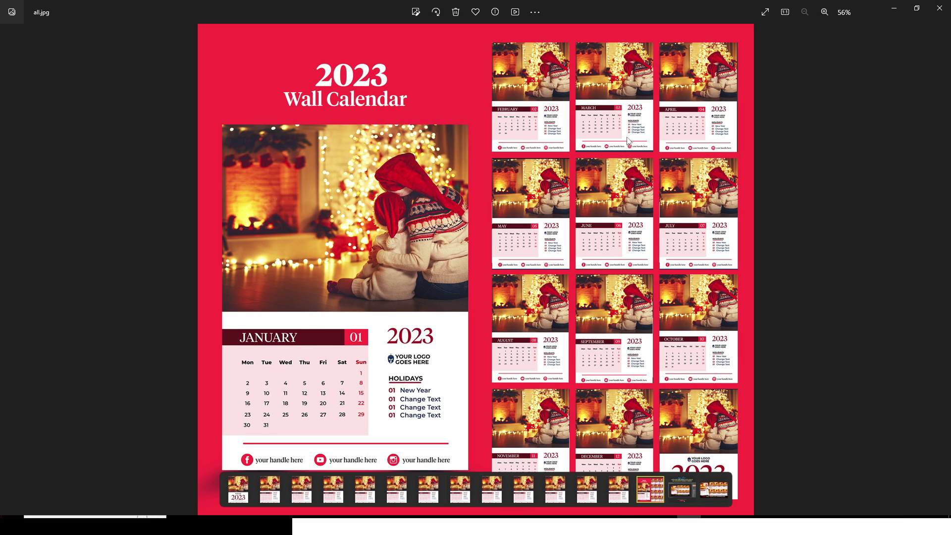
{"action": "left_click", "coordinate": [941, 7]}
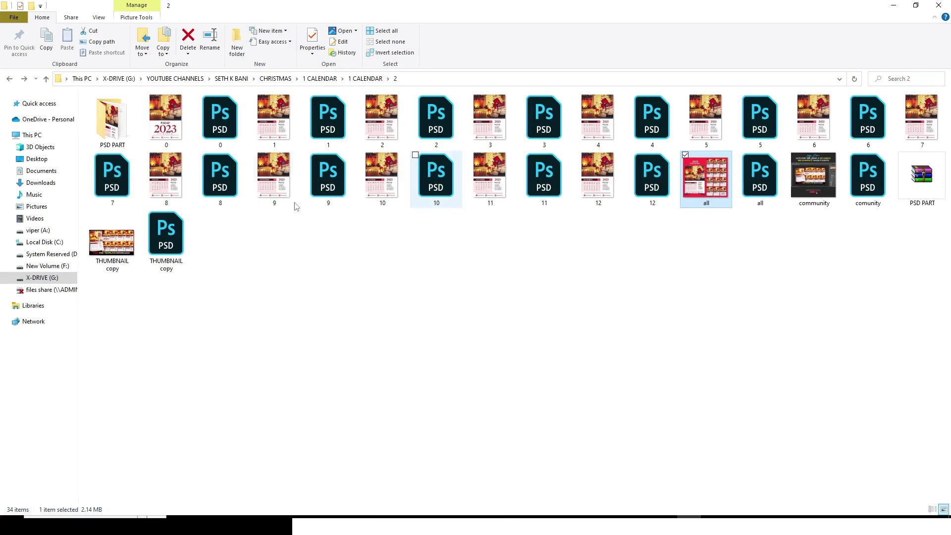
{"action": "double_click", "coordinate": [116, 126]}
Page through the calendar previews from the 0 copy cover to the November page.
{"action": "double_click", "coordinate": [117, 130]}
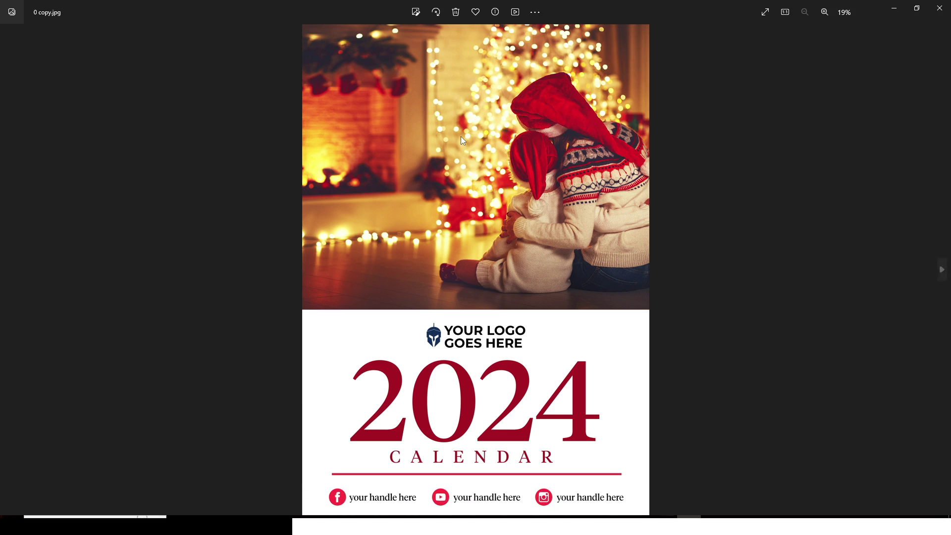
{"action": "key", "text": "Right"}
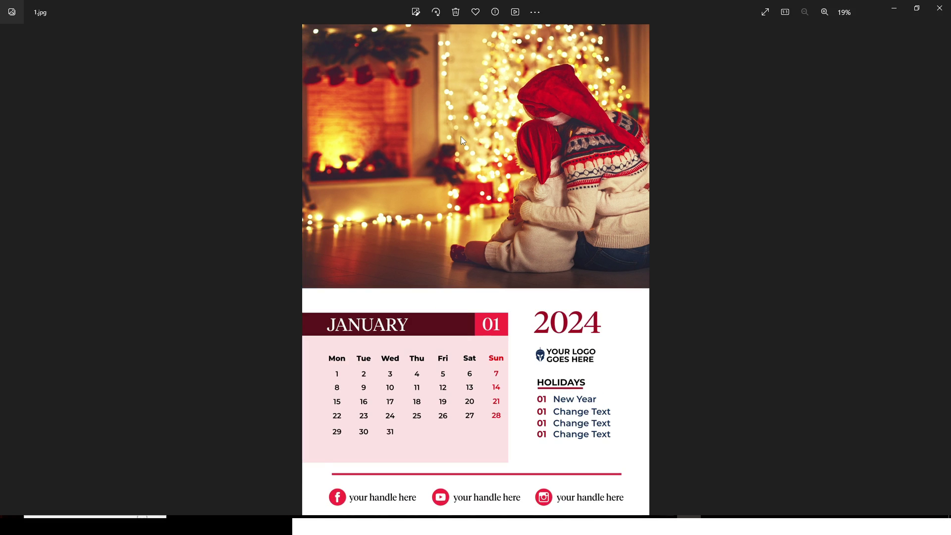
{"action": "key", "text": "Right"}
{"action": "key", "text": "Right"}
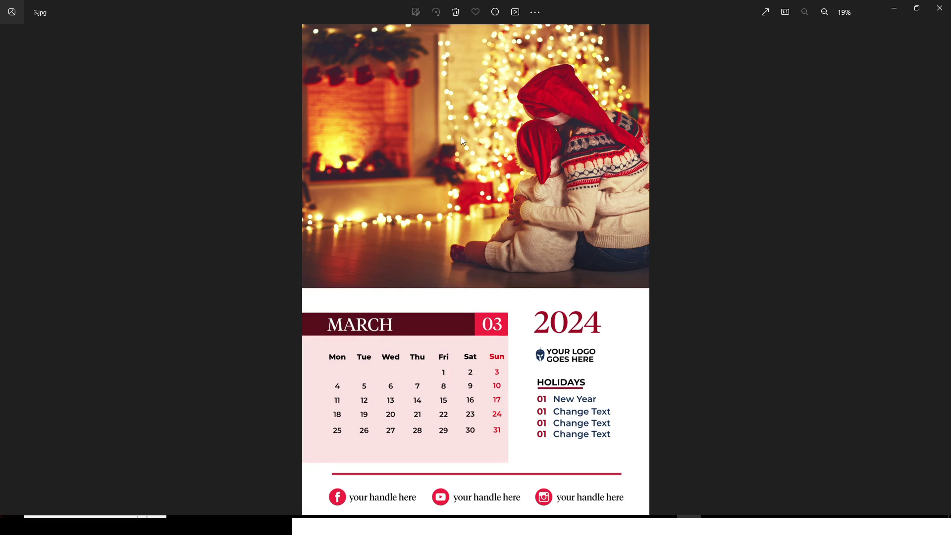
{"action": "key", "text": "Right"}
{"action": "key", "text": "Right"}
{"action": "key", "text": "Right"}
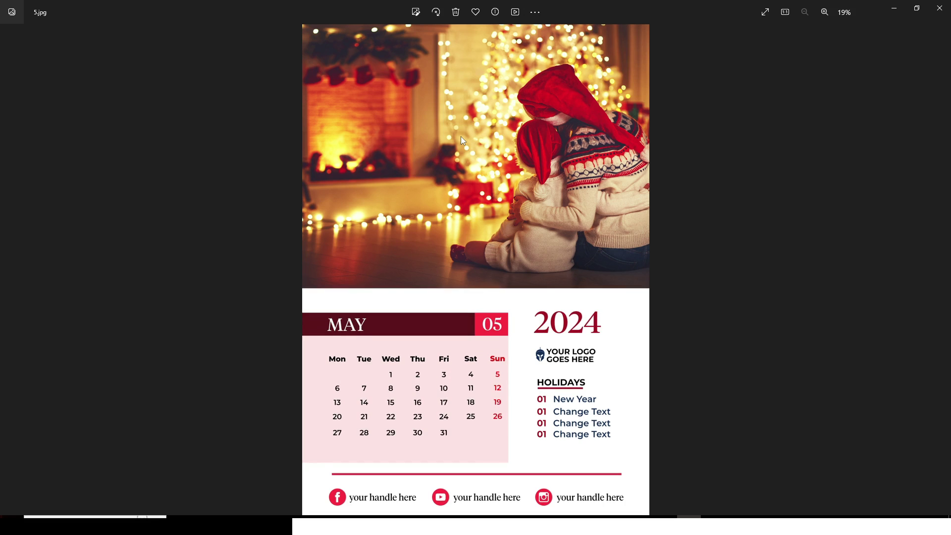
{"action": "key", "text": "Right"}
{"action": "key", "text": "Right"}
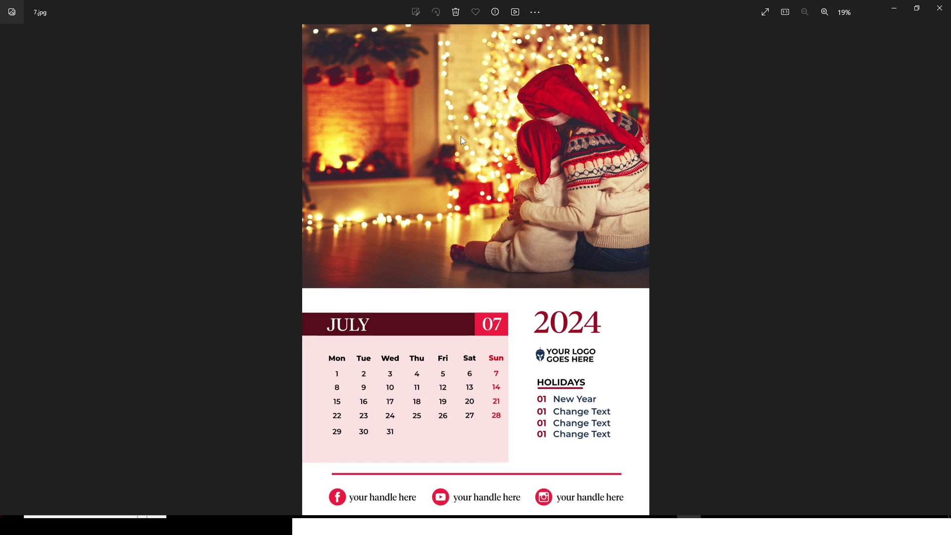
{"action": "key", "text": "Right"}
{"action": "key", "text": "Right"}
{"action": "key", "text": "Right"}
{"action": "key", "text": "Right"}
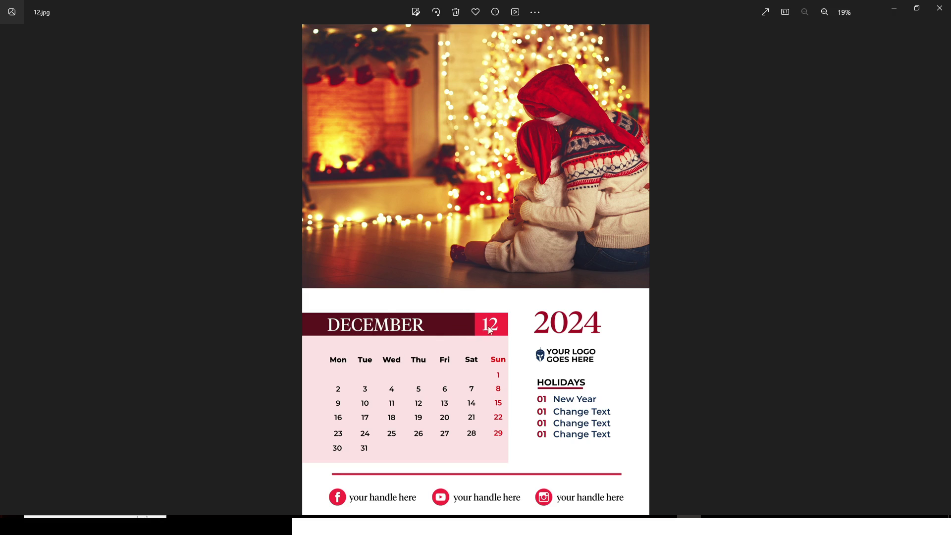
{"action": "key", "text": "Left"}
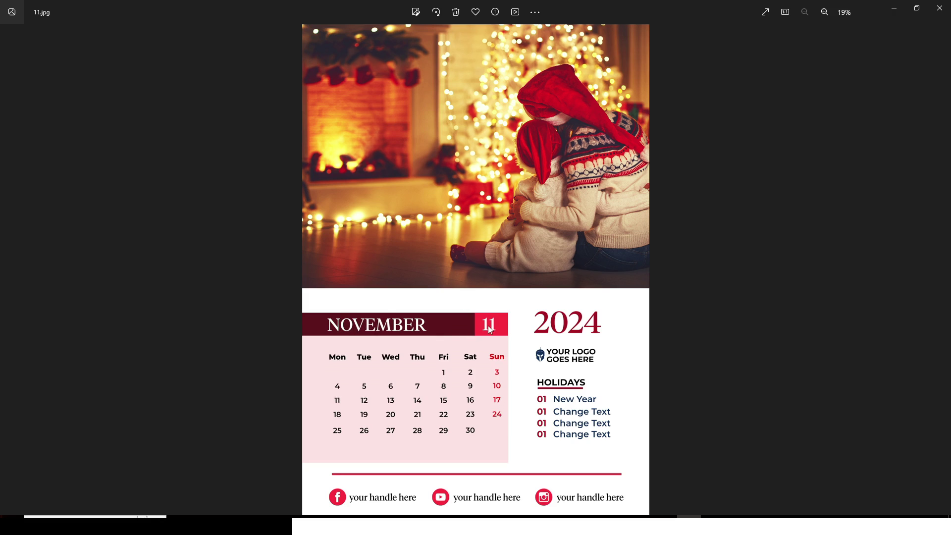
{"action": "key", "text": "Left"}
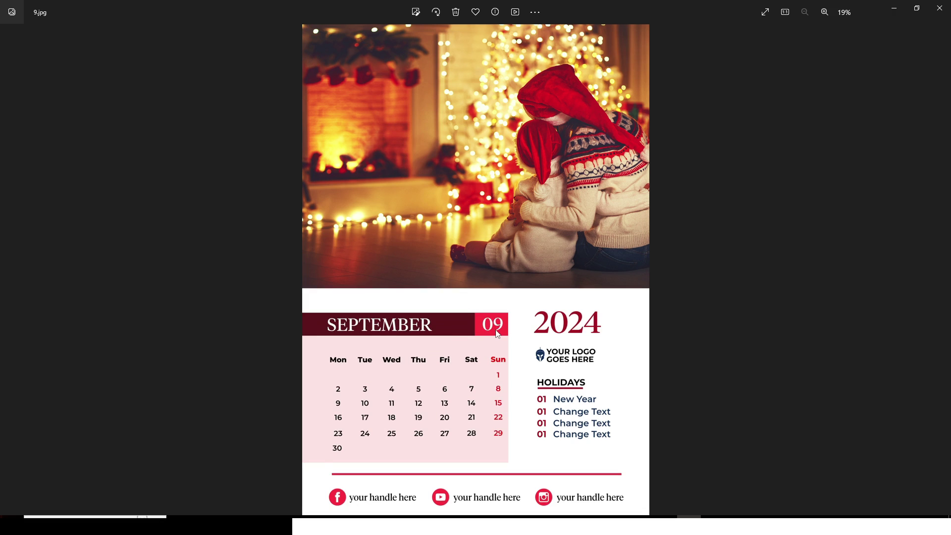
{"action": "key", "text": "Right"}
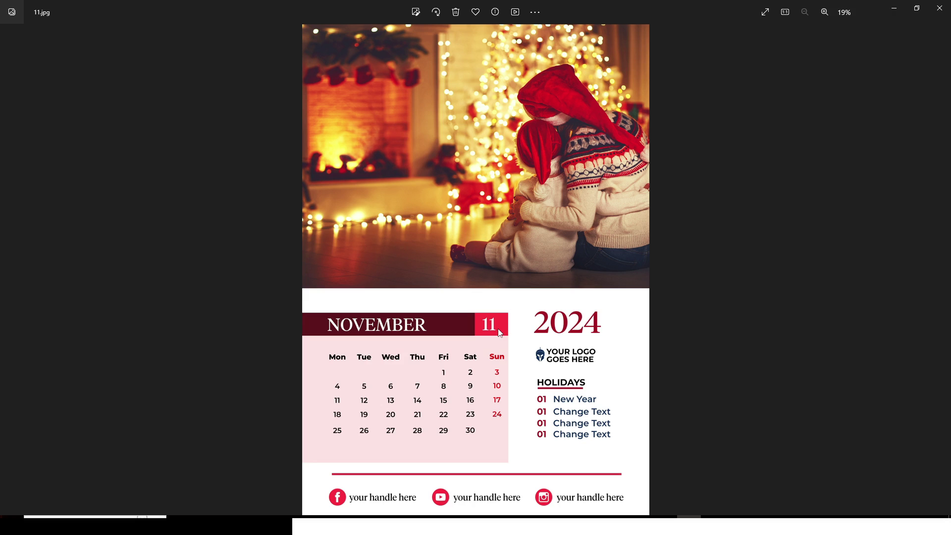
{"action": "key", "text": "Left"}
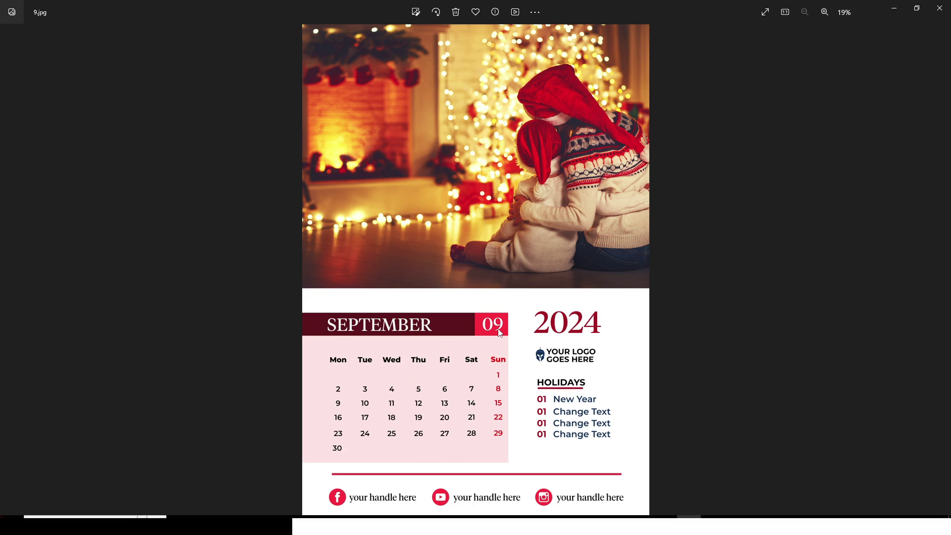
{"action": "key", "text": "Right"}
Close the viewer, try opening PSD file 10 in Photoshop, and dismiss the invalid-document error.
{"action": "left_click", "coordinate": [939, 8]}
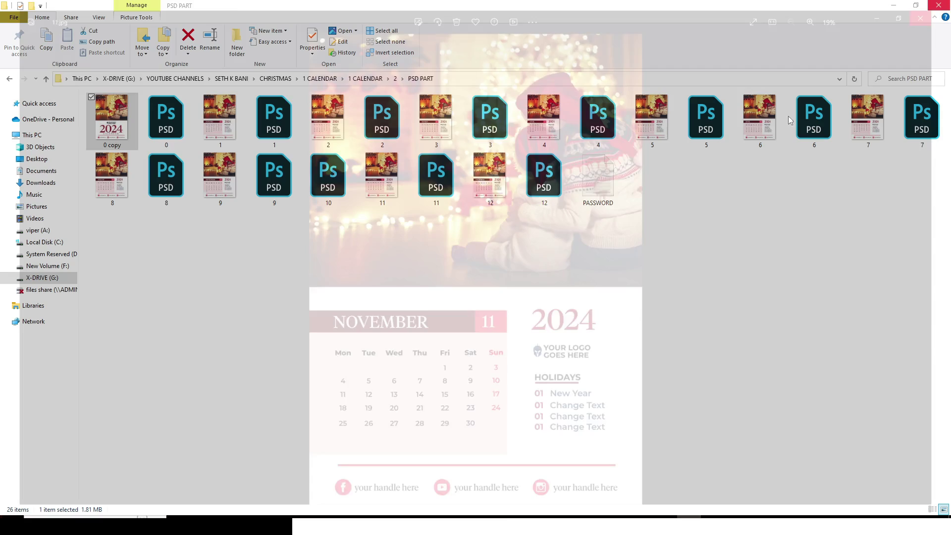
{"action": "left_click", "coordinate": [271, 195]}
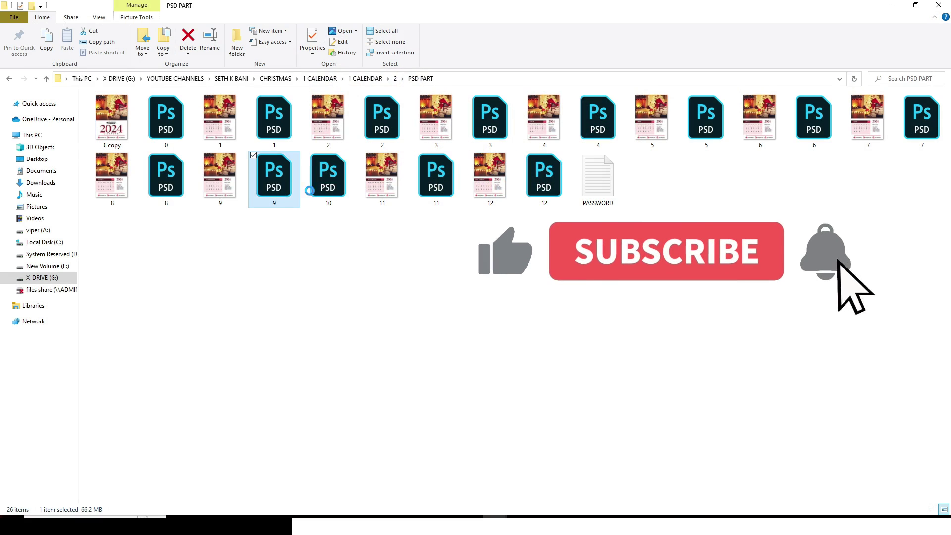
{"action": "left_click", "coordinate": [336, 189]}
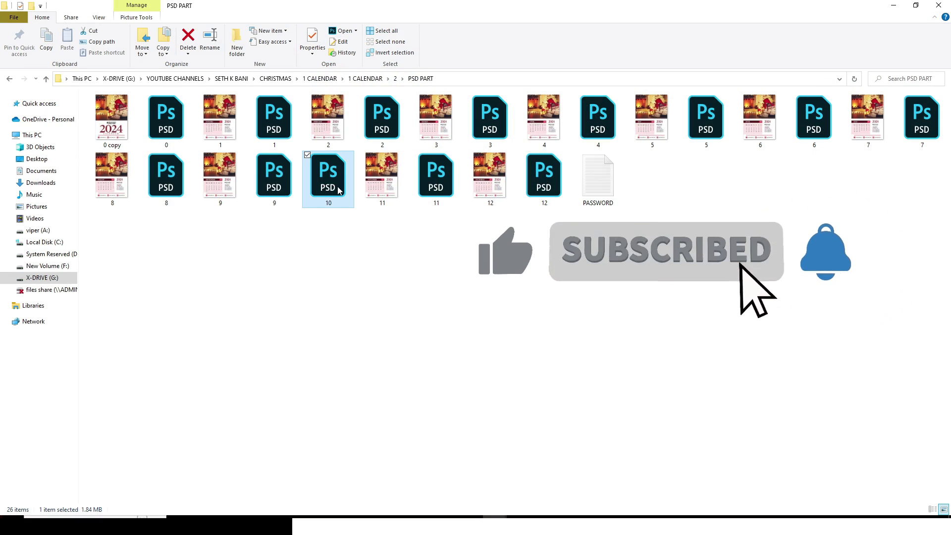
{"action": "double_click", "coordinate": [328, 178]}
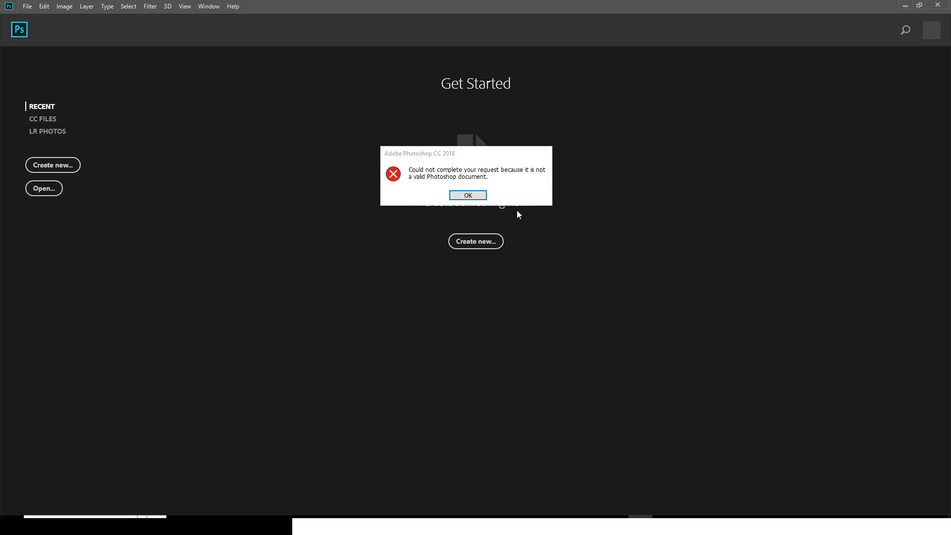
{"action": "left_click", "coordinate": [480, 196]}
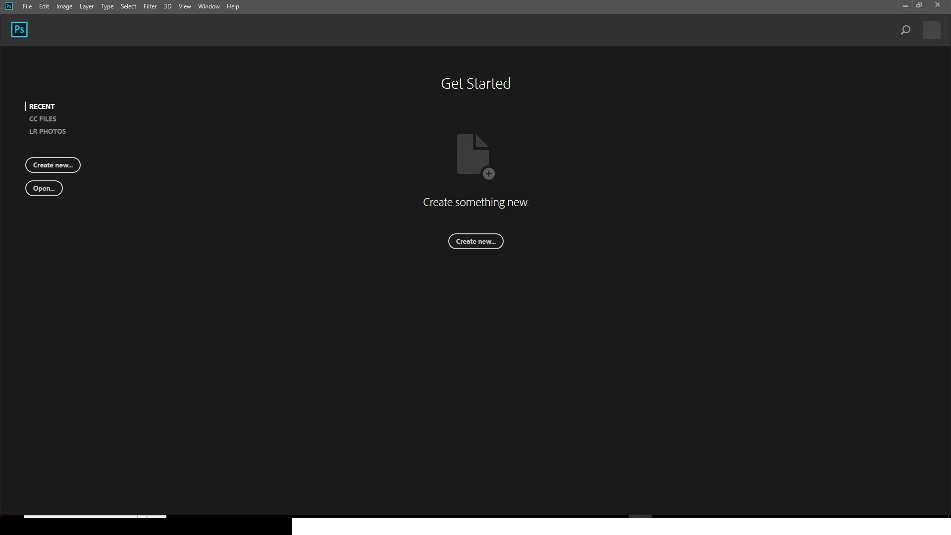
Dismiss the repeated error and return to the PSD PART folder window.
{"action": "mouse_move", "coordinate": [494, 523]}
{"action": "left_click", "coordinate": [459, 482]}
{"action": "left_click", "coordinate": [467, 195]}
{"action": "mouse_move", "coordinate": [494, 524]}
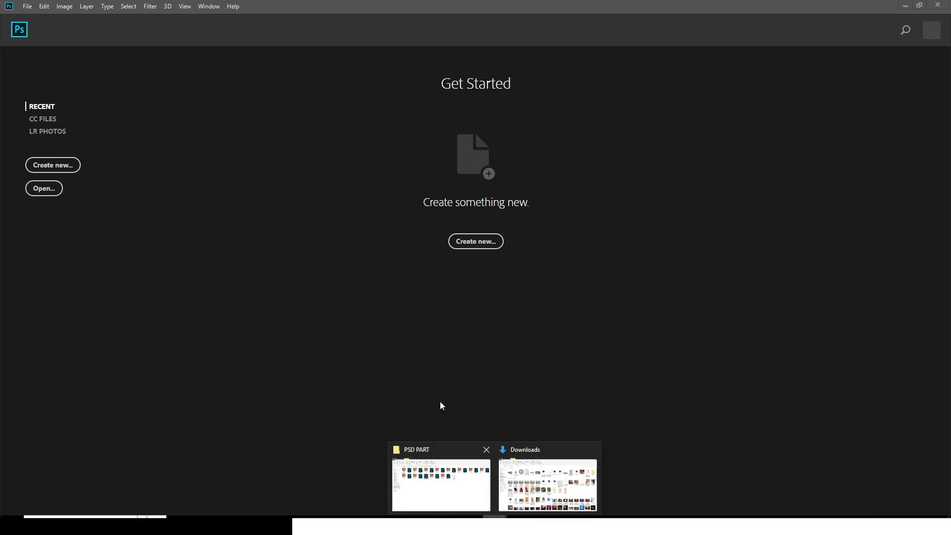
{"action": "left_click", "coordinate": [439, 485]}
Open 0.psd and hide the 2024, calendar, LOGO, HANDLES and BG layers.
{"action": "double_click", "coordinate": [178, 132]}
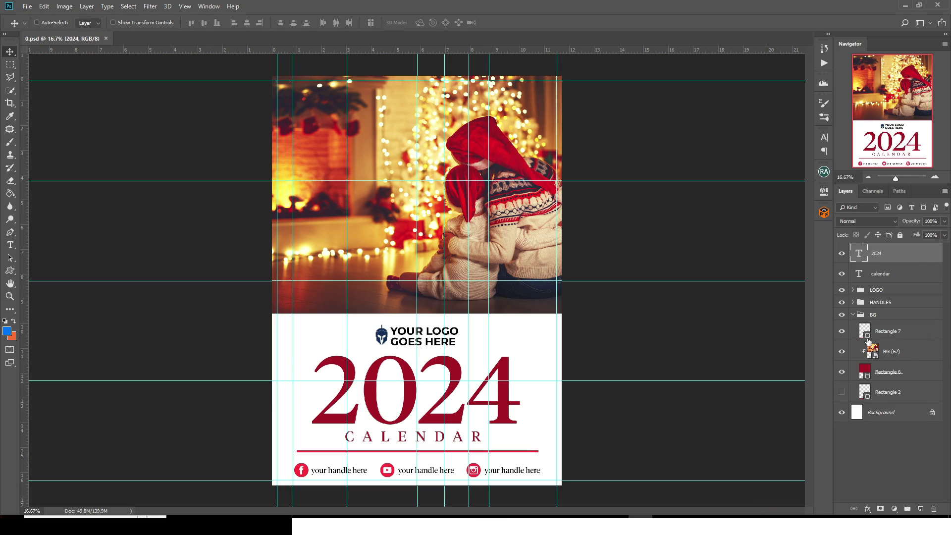
{"action": "left_click", "coordinate": [852, 314]}
{"action": "left_click", "coordinate": [852, 315]}
{"action": "left_click", "coordinate": [852, 314]}
{"action": "left_click", "coordinate": [841, 253]}
{"action": "left_click_drag", "start_coordinate": [842, 259], "coordinate": [845, 317]}
Turn BG, HANDLES, LOGO, CALENDAR and 2024 back on, then edit the 2024 title.
{"action": "left_click", "coordinate": [841, 315]}
{"action": "left_click", "coordinate": [842, 302]}
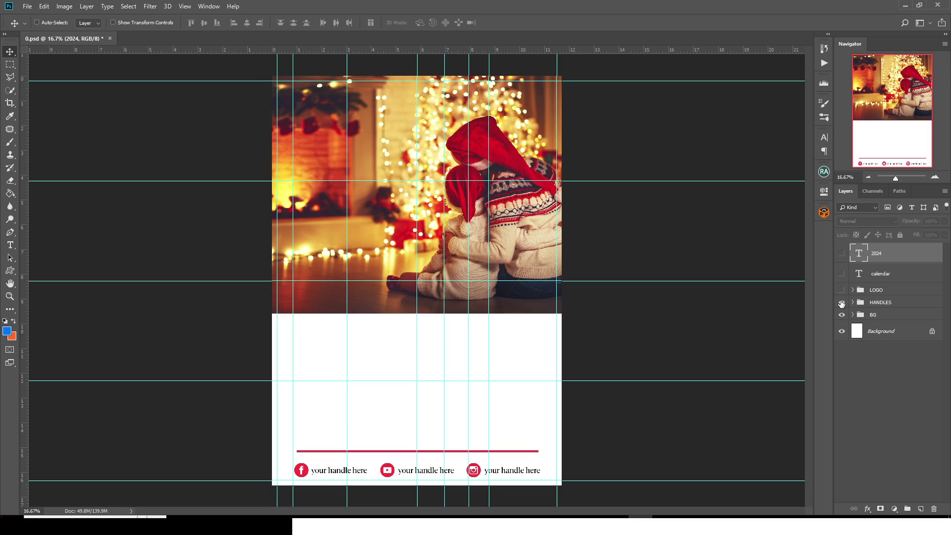
{"action": "left_click", "coordinate": [841, 290]}
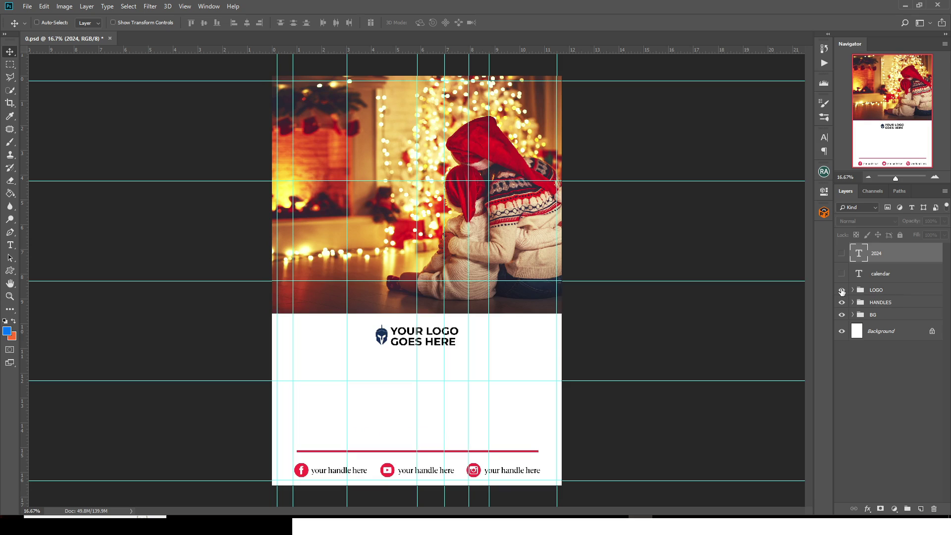
{"action": "left_click", "coordinate": [842, 273]}
{"action": "left_click", "coordinate": [841, 253]}
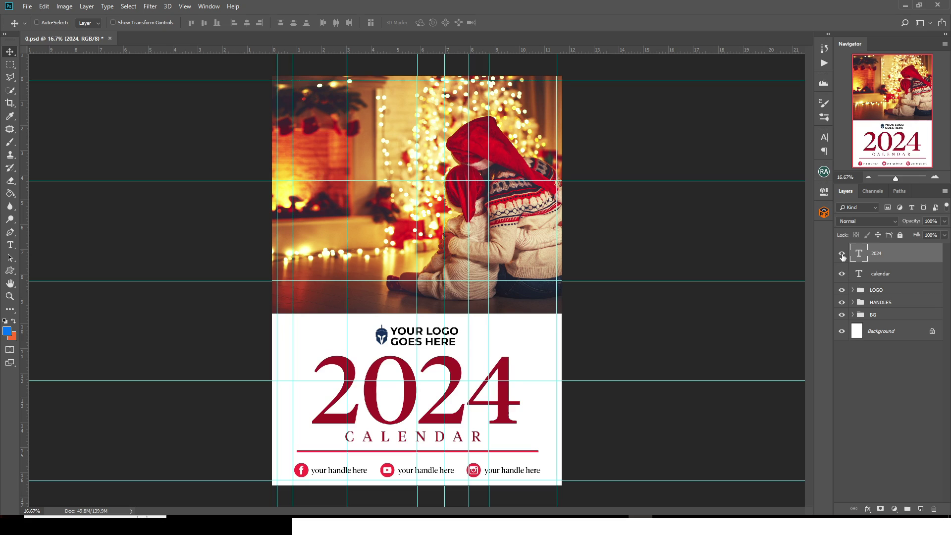
{"action": "double_click", "coordinate": [859, 255]}
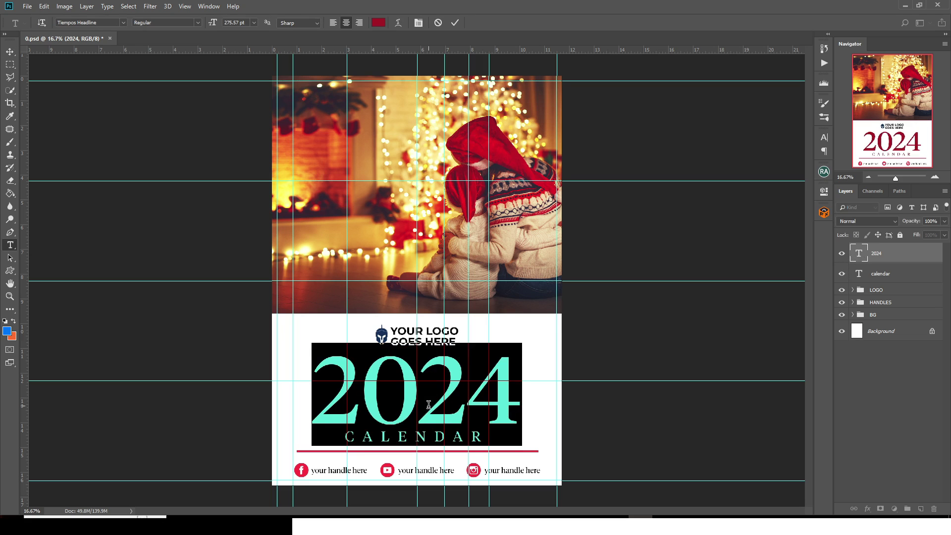
Inspect the 2024 title's character settings and text colour, leaving them unchanged.
{"action": "key", "text": "Right"}
{"action": "key", "text": "shift+Left"}
{"action": "key", "text": "ctrl+Return"}
{"action": "key", "text": "v"}
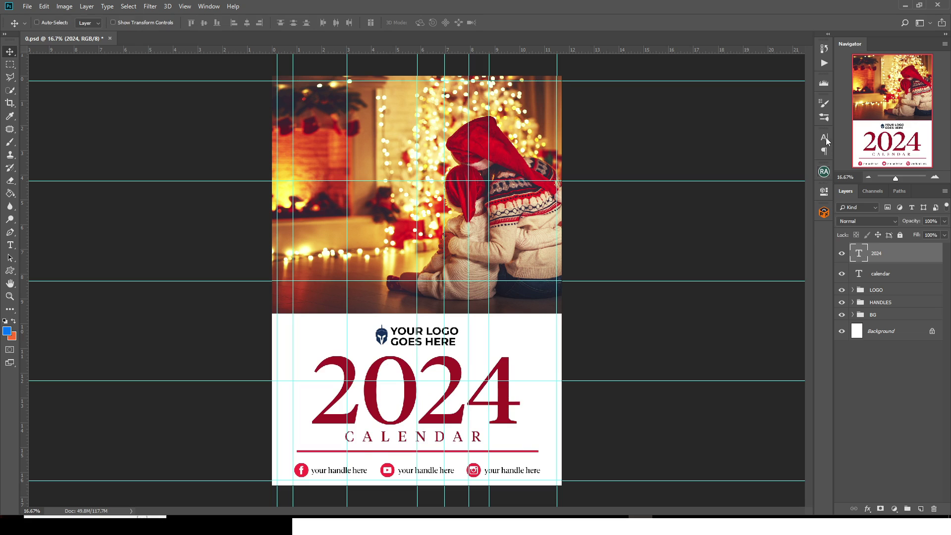
{"action": "left_click", "coordinate": [823, 138]}
{"action": "left_click", "coordinate": [793, 197]}
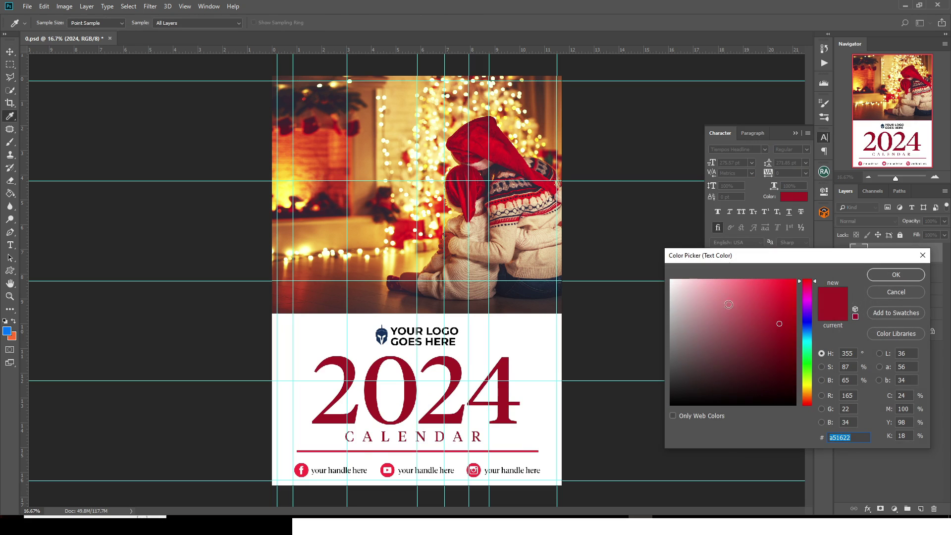
{"action": "left_click", "coordinate": [878, 291]}
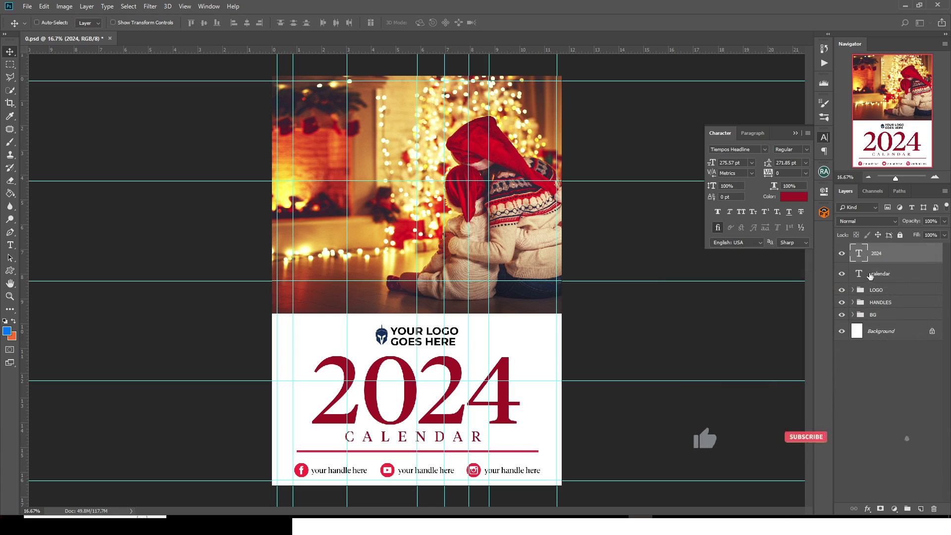
Close 0.psd and open the January page 1.psd from the PSD PART folder.
{"action": "left_click", "coordinate": [852, 290]}
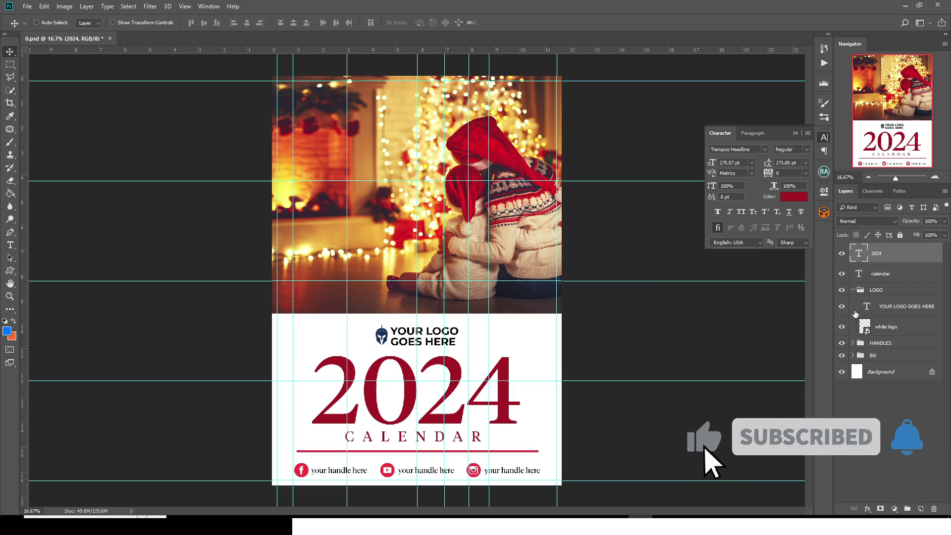
{"action": "left_click", "coordinate": [852, 290]}
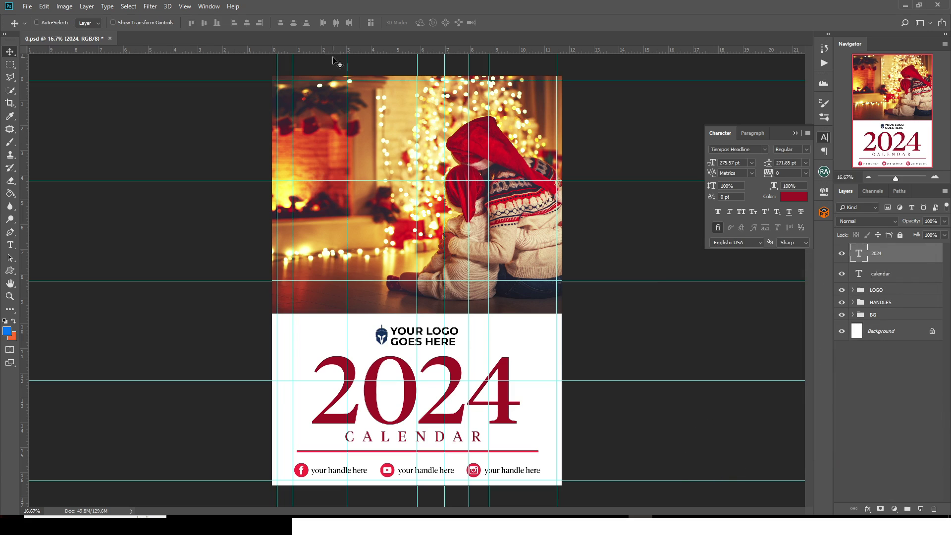
{"action": "left_click", "coordinate": [109, 40]}
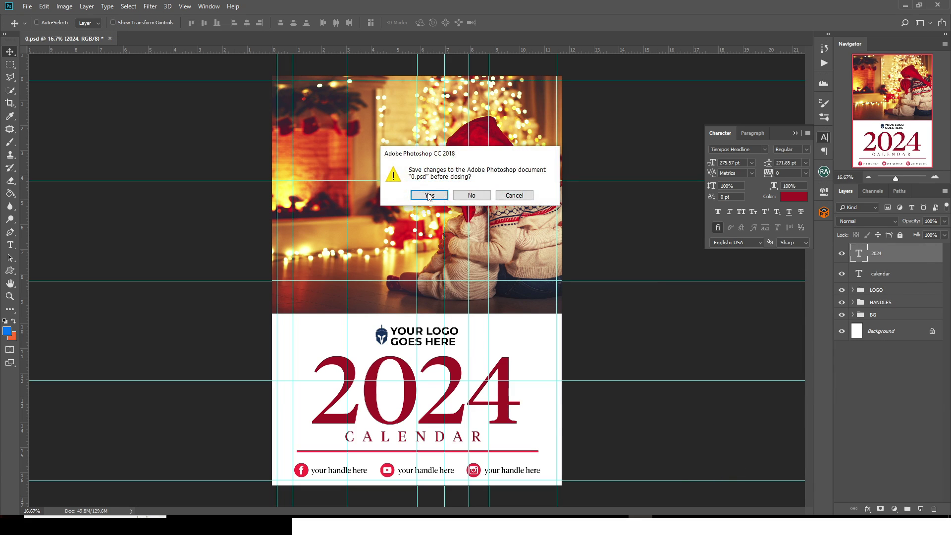
{"action": "left_click", "coordinate": [473, 195]}
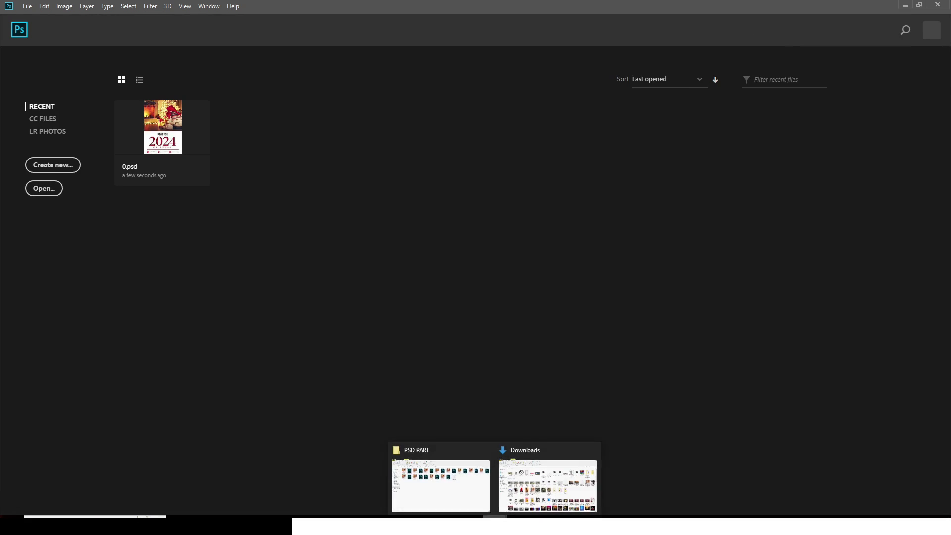
{"action": "left_click", "coordinate": [453, 474]}
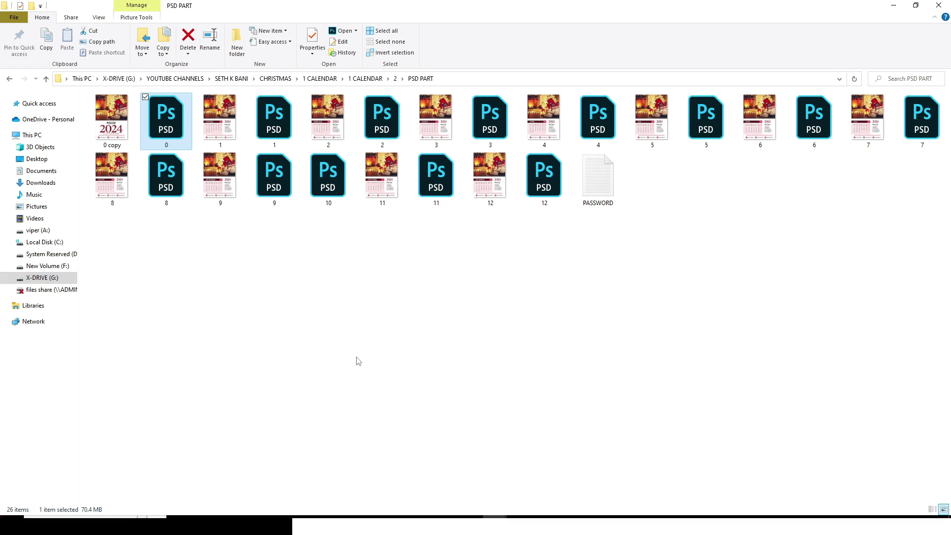
{"action": "double_click", "coordinate": [275, 129]}
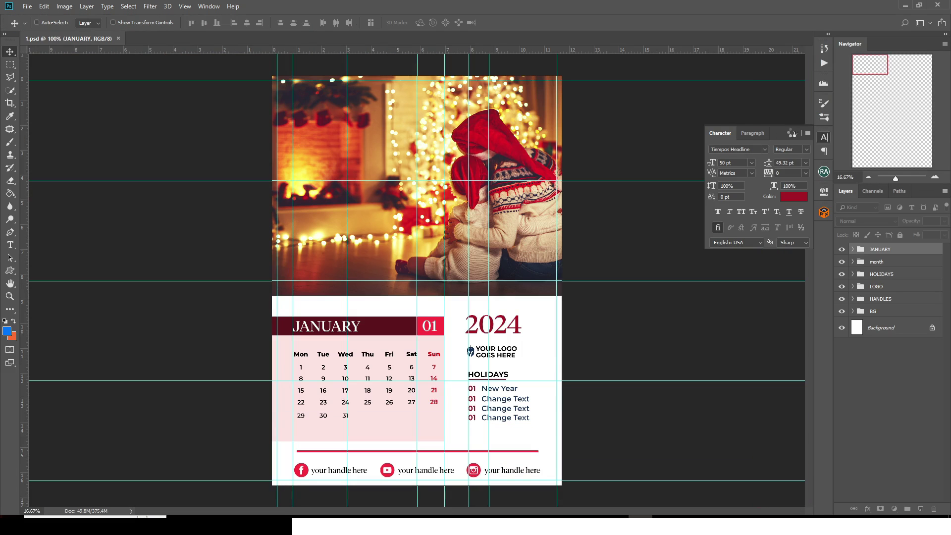
Close the Character panel, hide the date grid, holidays, logo and handles, keeping only BG.
{"action": "left_click", "coordinate": [795, 134]}
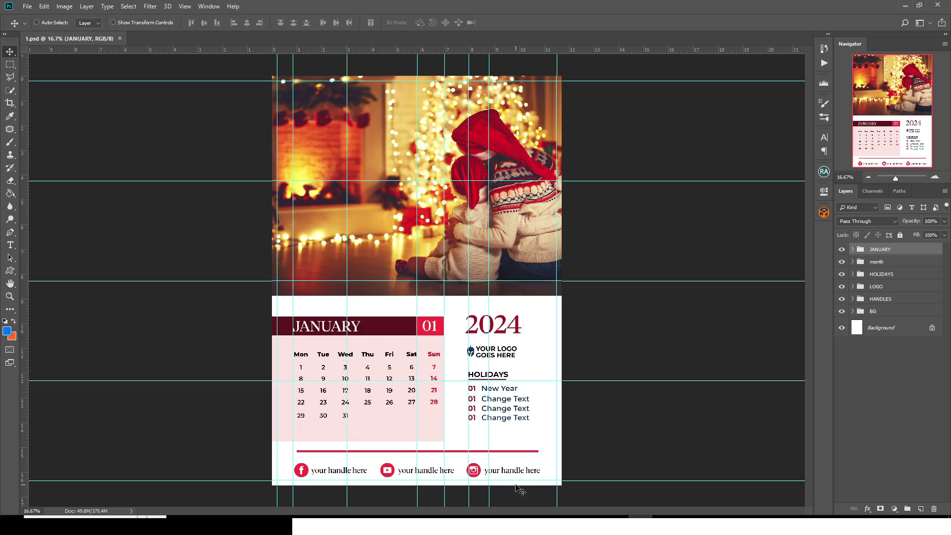
{"action": "left_click_drag", "start_coordinate": [842, 249], "coordinate": [845, 315]}
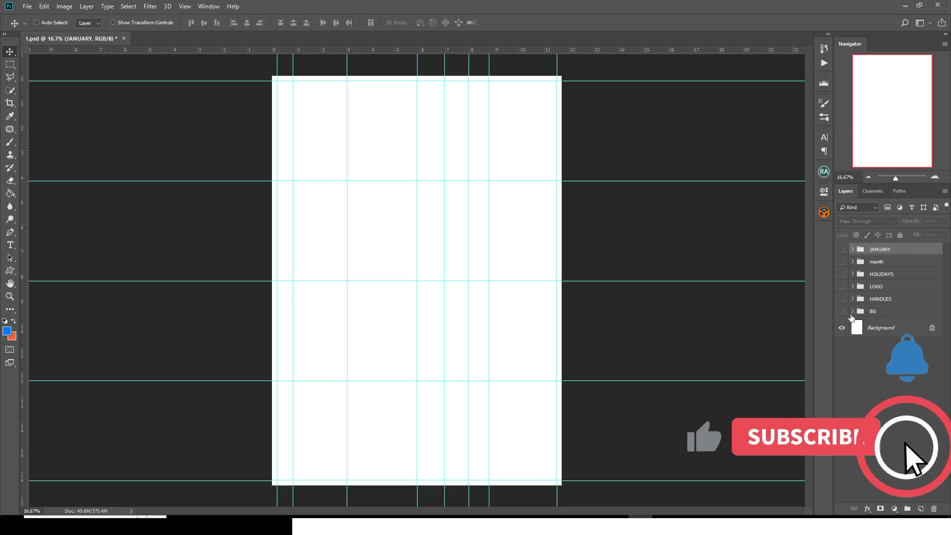
{"action": "left_click", "coordinate": [841, 311]}
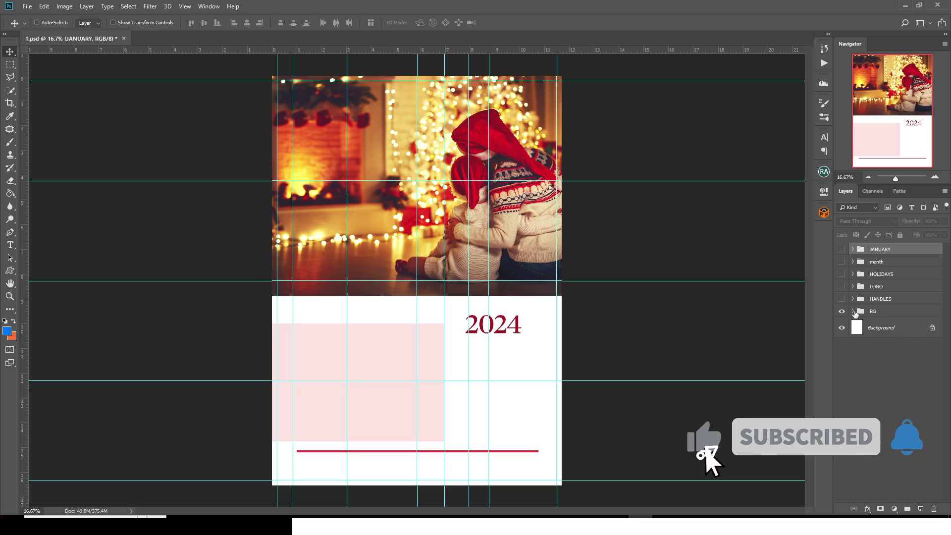
{"action": "left_click", "coordinate": [853, 312]}
{"action": "double_click", "coordinate": [867, 369]}
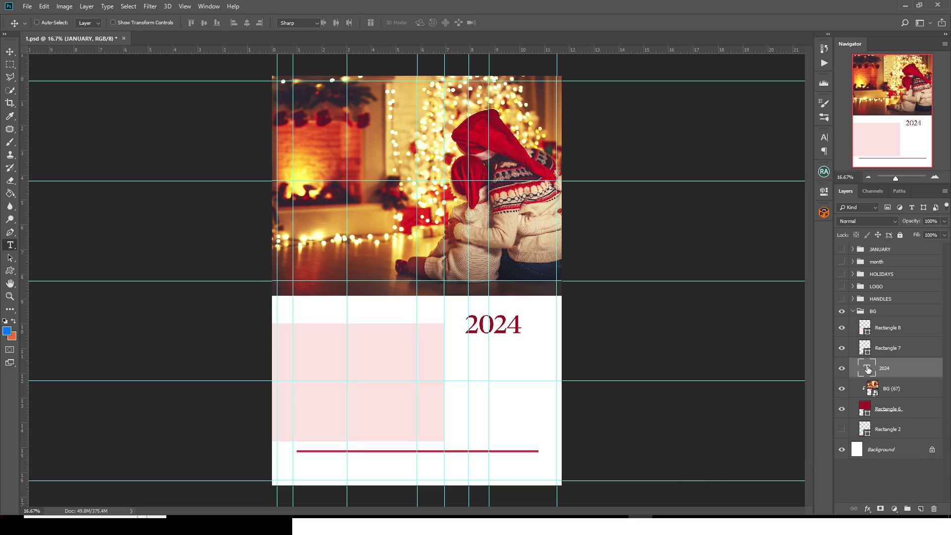
{"action": "key", "text": "Escape"}
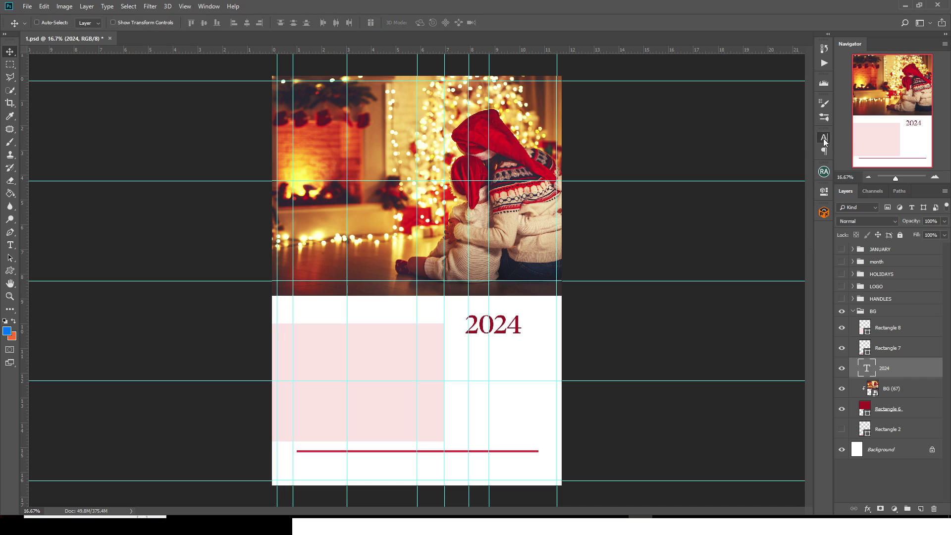
{"action": "left_click", "coordinate": [824, 138]}
{"action": "left_click", "coordinate": [795, 200]}
{"action": "mouse_move", "coordinate": [779, 322]}
{"action": "left_mouse_down"}
{"action": "mouse_move", "coordinate": [744, 375]}
{"action": "mouse_move", "coordinate": [715, 350]}
{"action": "mouse_move", "coordinate": [670, 377]}
{"action": "left_mouse_up"}
{"action": "left_click", "coordinate": [410, 213]}
{"action": "left_click", "coordinate": [525, 266]}
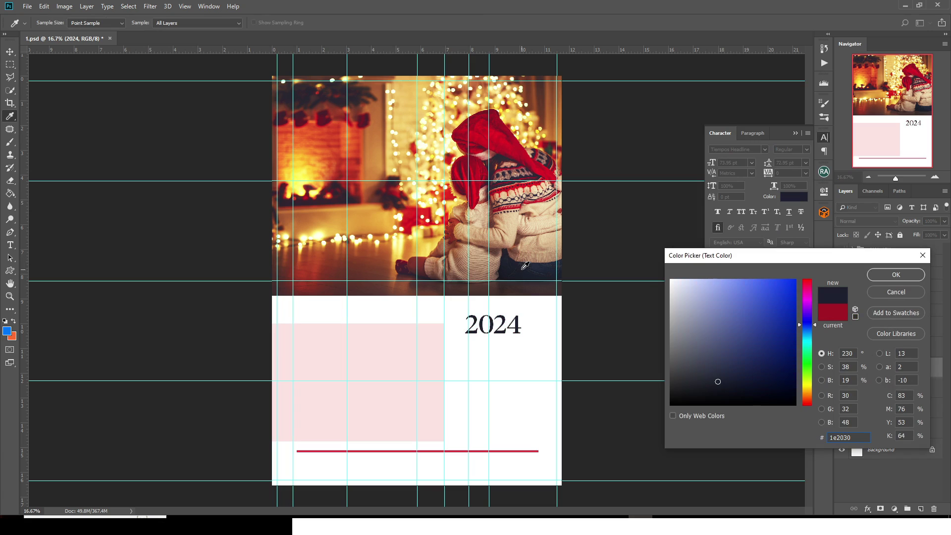
{"action": "left_click", "coordinate": [410, 128]}
{"action": "left_click", "coordinate": [883, 292]}
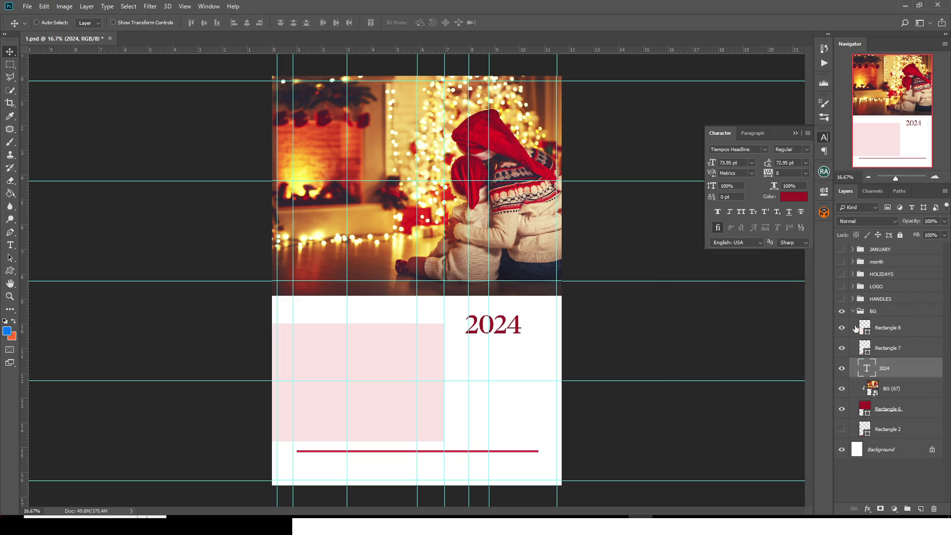
Show and expand the HANDLES group, toggling its int, yt and facebook subgroups.
{"action": "left_click", "coordinate": [852, 312]}
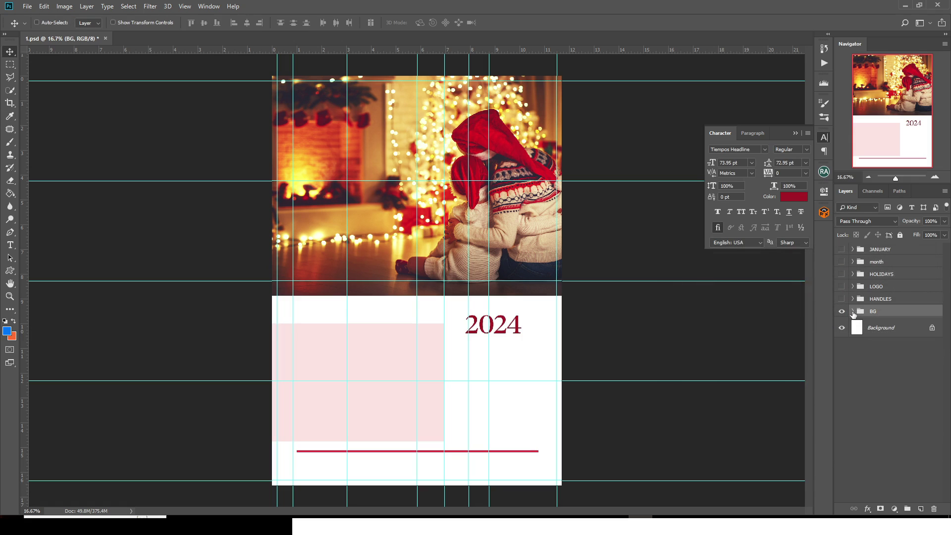
{"action": "left_click", "coordinate": [841, 299]}
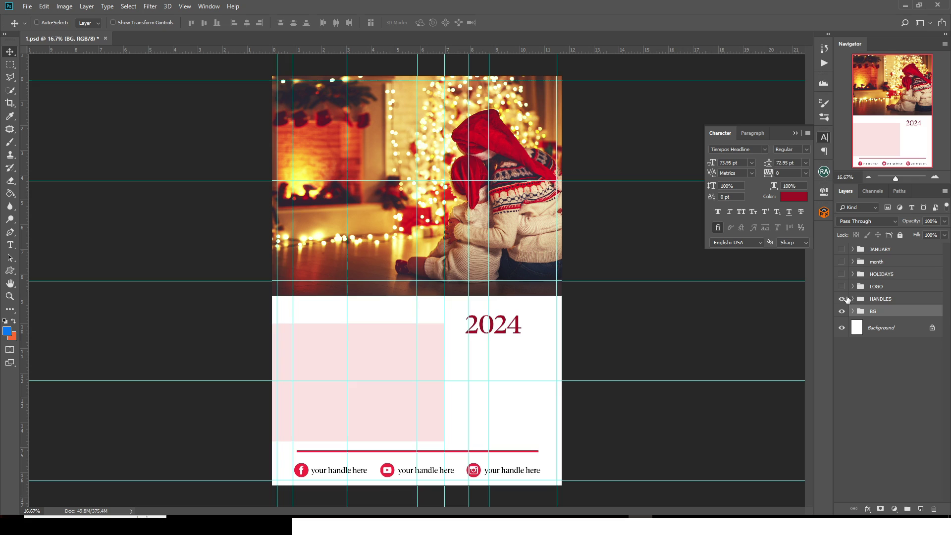
{"action": "left_click", "coordinate": [853, 299]}
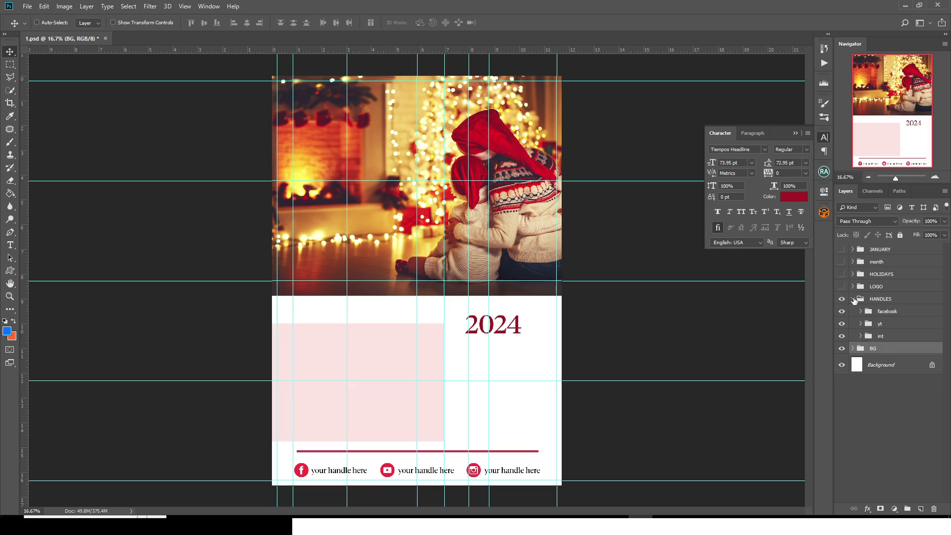
{"action": "left_click", "coordinate": [879, 336]}
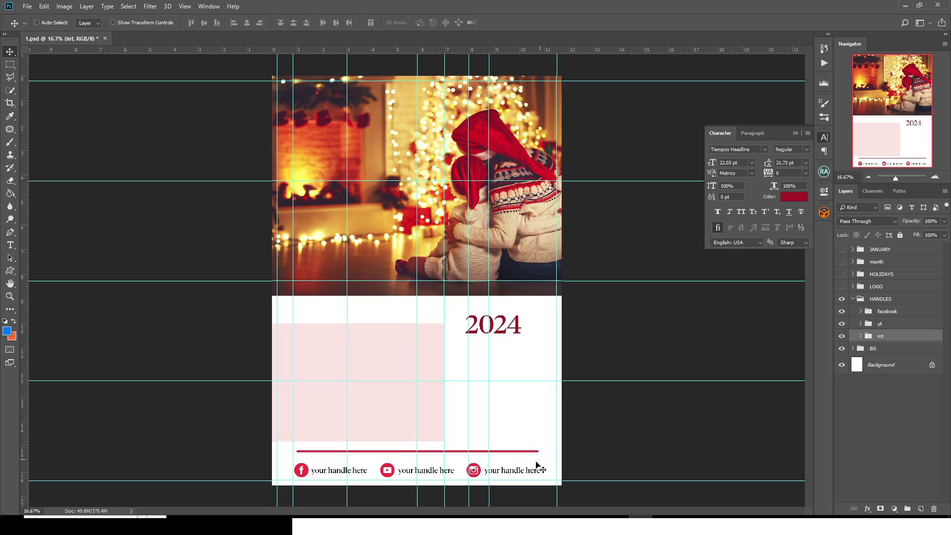
{"action": "left_click", "coordinate": [841, 336]}
{"action": "left_click", "coordinate": [841, 336]}
{"action": "left_click", "coordinate": [841, 324]}
{"action": "left_click", "coordinate": [842, 312]}
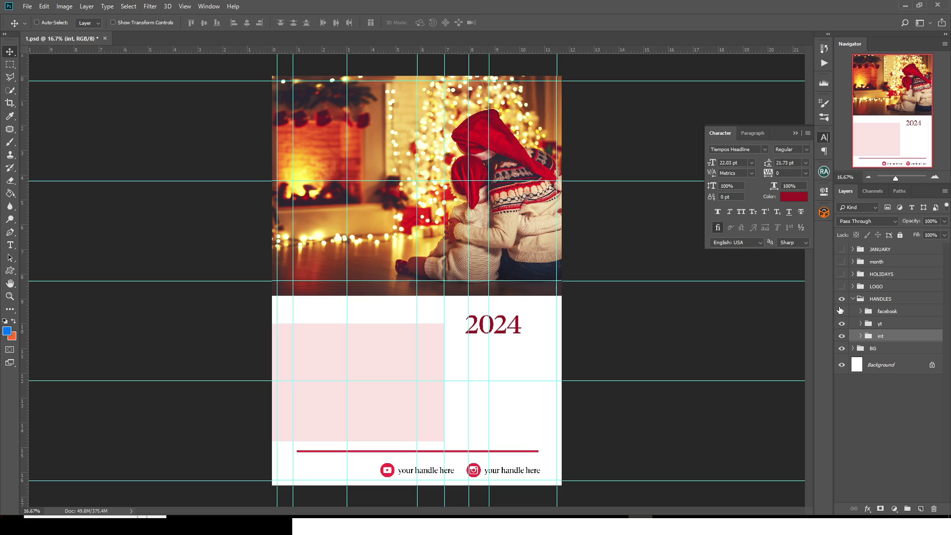
{"action": "left_click", "coordinate": [842, 312]}
Expand the facebook group, edit its handle text, and toggle the facebook icon layer.
{"action": "left_click", "coordinate": [860, 311]}
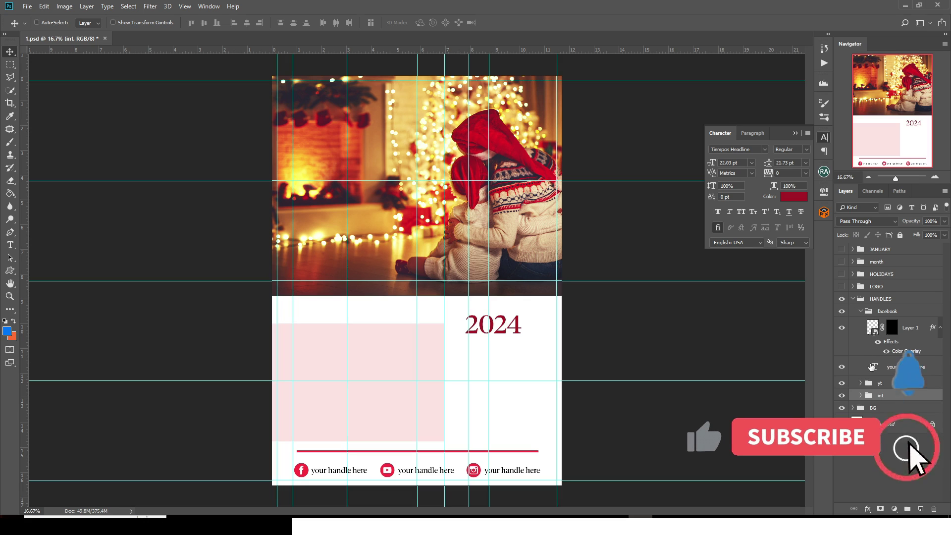
{"action": "double_click", "coordinate": [874, 367]}
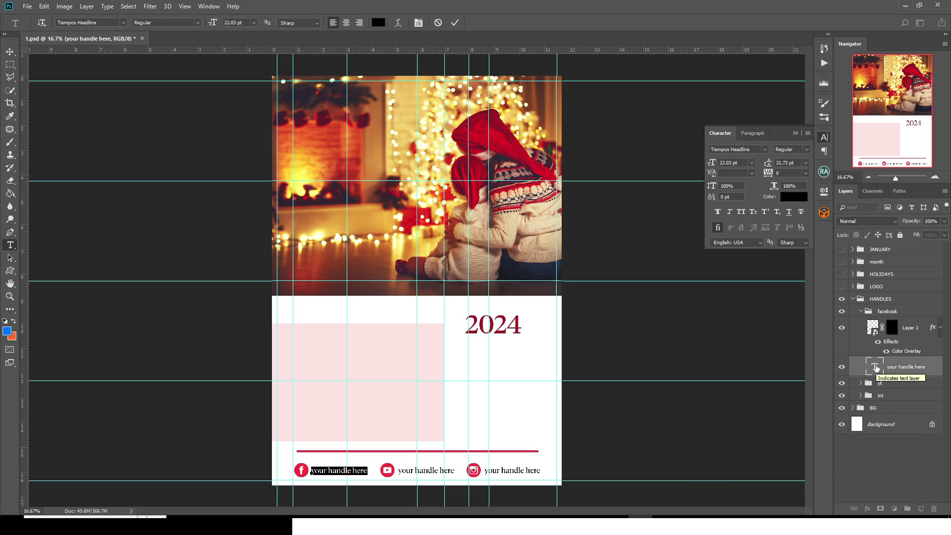
{"action": "key", "text": "Escape"}
{"action": "key", "text": "v"}
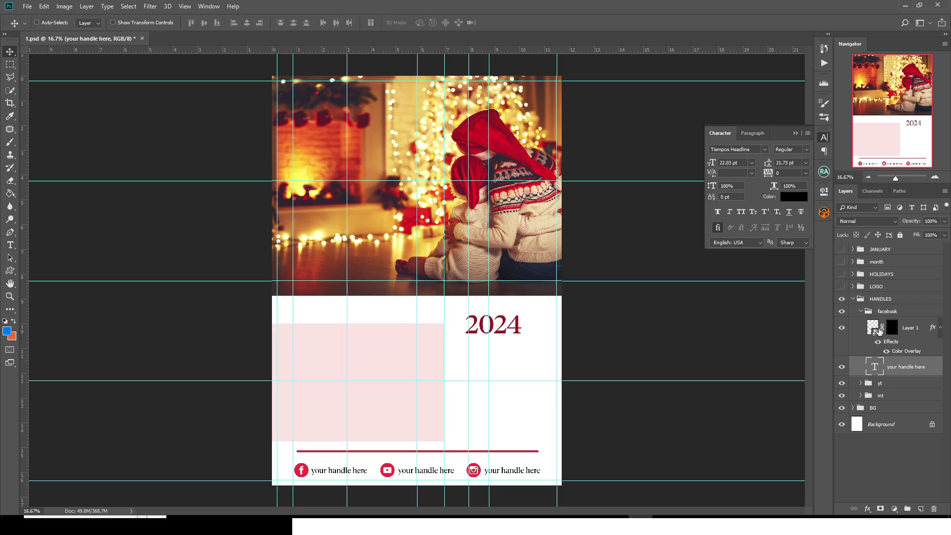
{"action": "left_click", "coordinate": [841, 328]}
{"action": "left_click", "coordinate": [841, 328]}
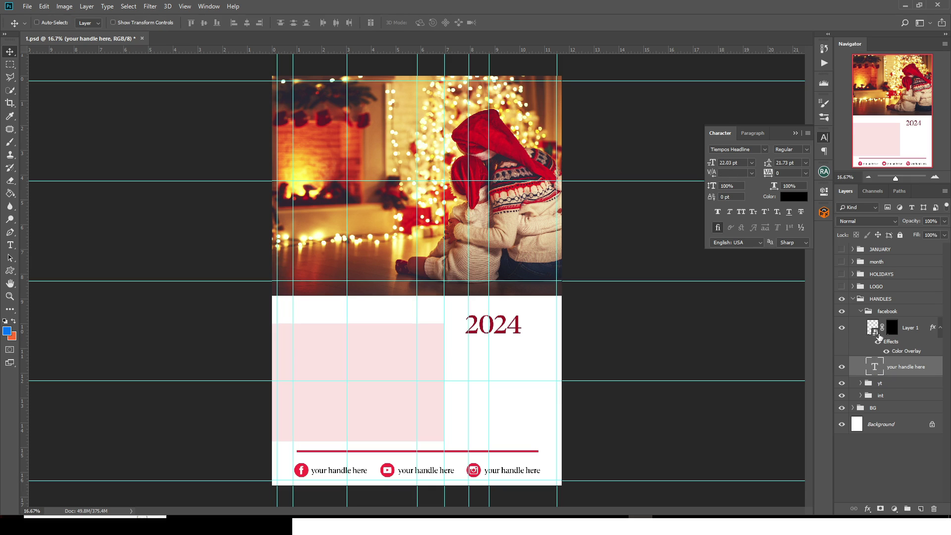
Open the facebook icon's Color Overlay and colour picker, then cancel without changes.
{"action": "double_click", "coordinate": [898, 352]}
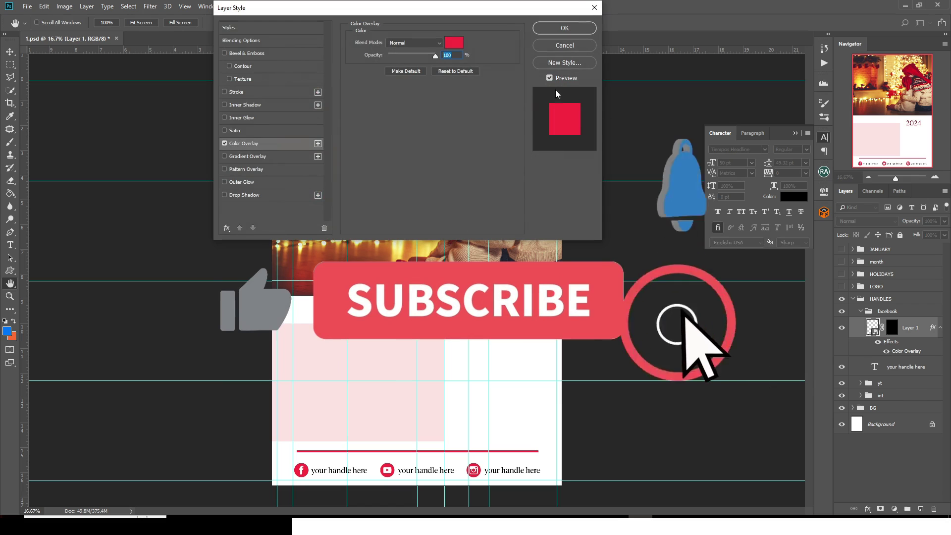
{"action": "left_click", "coordinate": [454, 43]}
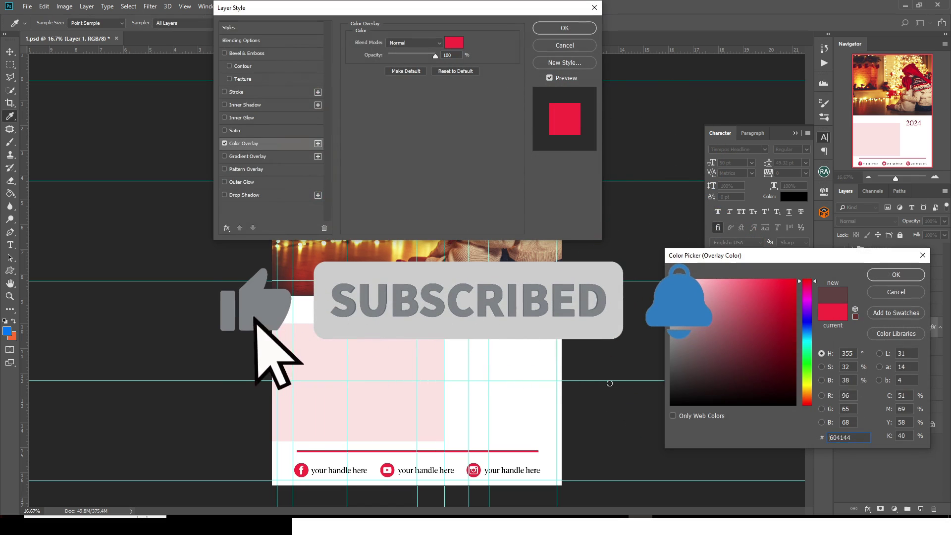
{"action": "key", "text": "Escape"}
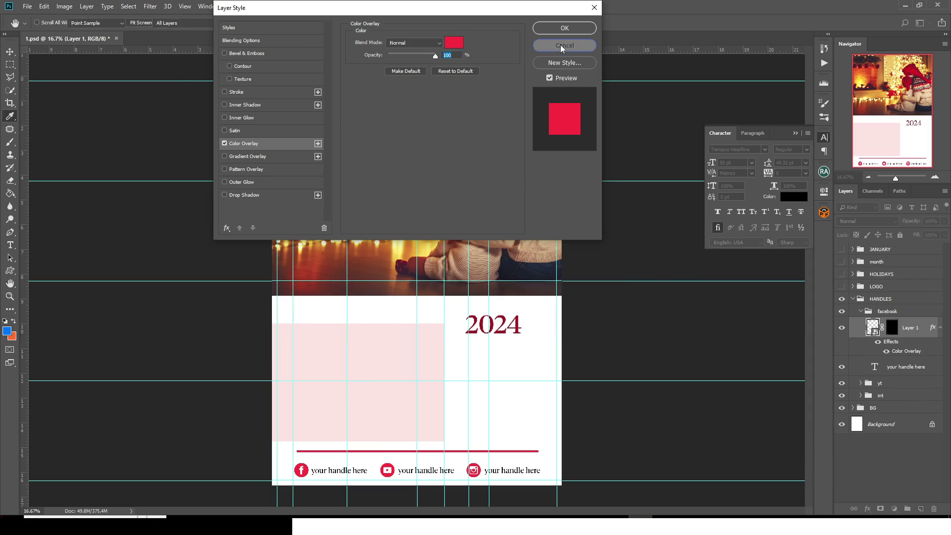
{"action": "left_click", "coordinate": [560, 45]}
Collapse the facebook and HANDLES groups and turn on the LOGO group.
{"action": "left_click", "coordinate": [861, 311]}
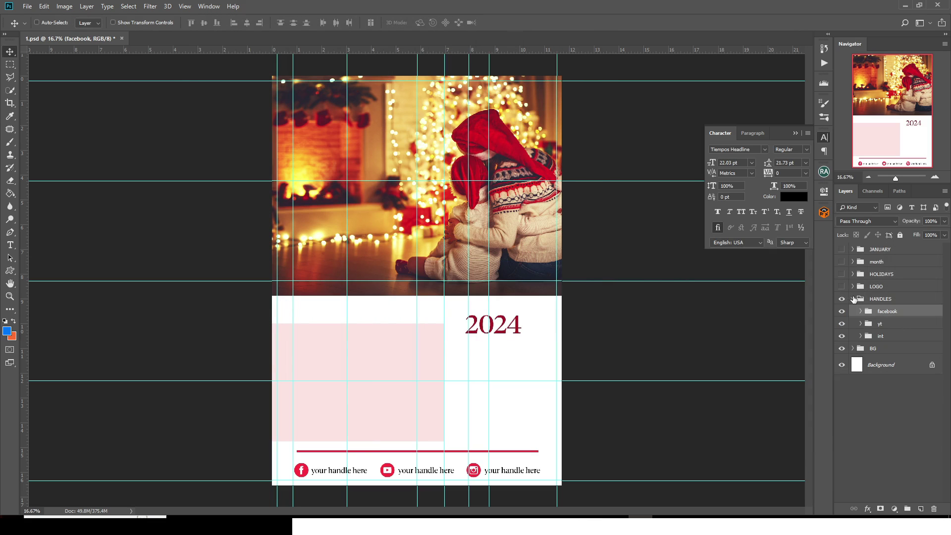
{"action": "left_click", "coordinate": [852, 299]}
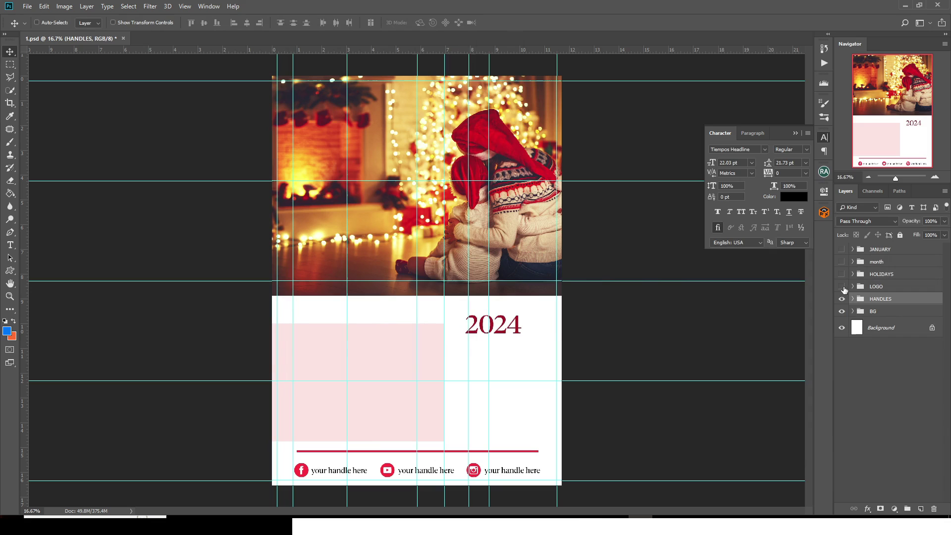
{"action": "left_click", "coordinate": [842, 287]}
{"action": "left_click", "coordinate": [852, 286]}
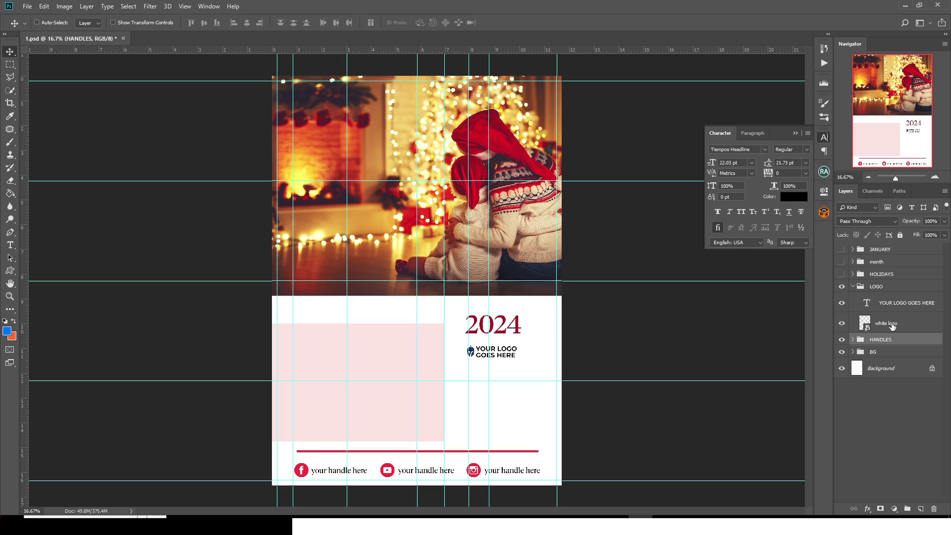
{"action": "left_click", "coordinate": [887, 324]}
{"action": "double_click", "coordinate": [933, 320]}
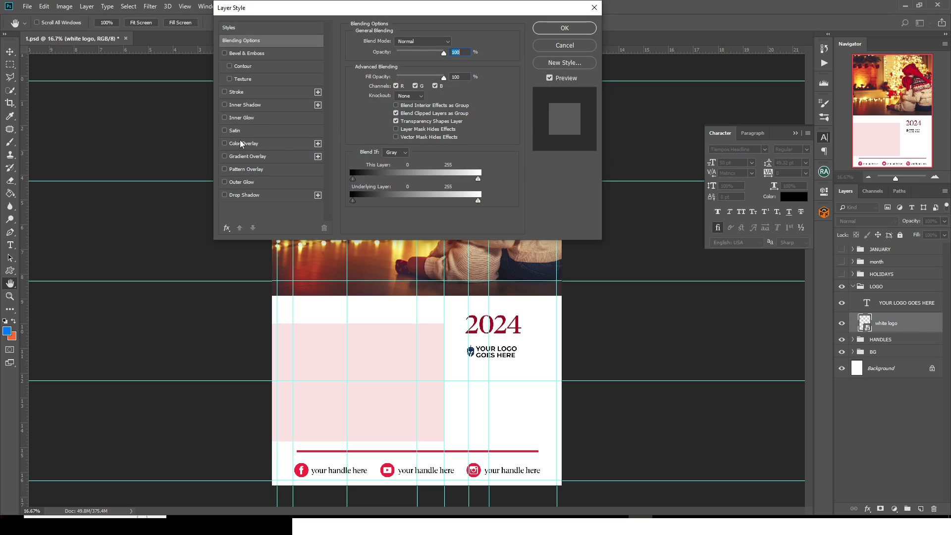
{"action": "left_click", "coordinate": [238, 143]}
{"action": "left_click", "coordinate": [453, 43]}
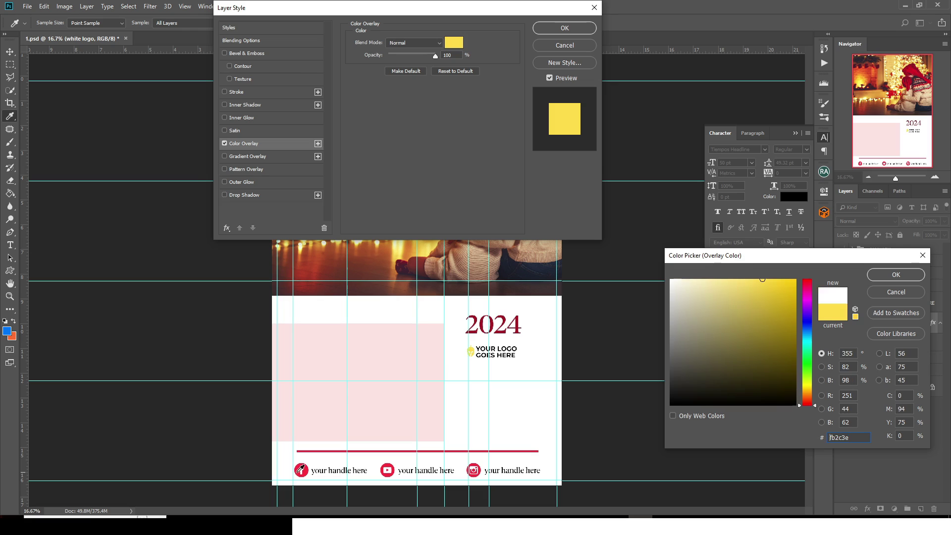
{"action": "left_click", "coordinate": [296, 470]}
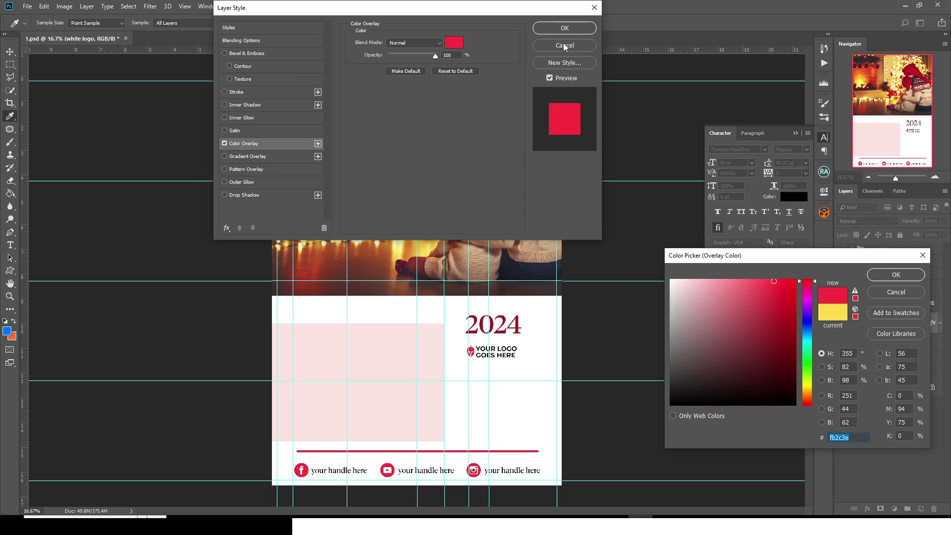
{"action": "left_click", "coordinate": [895, 274]}
{"action": "left_click", "coordinate": [565, 29]}
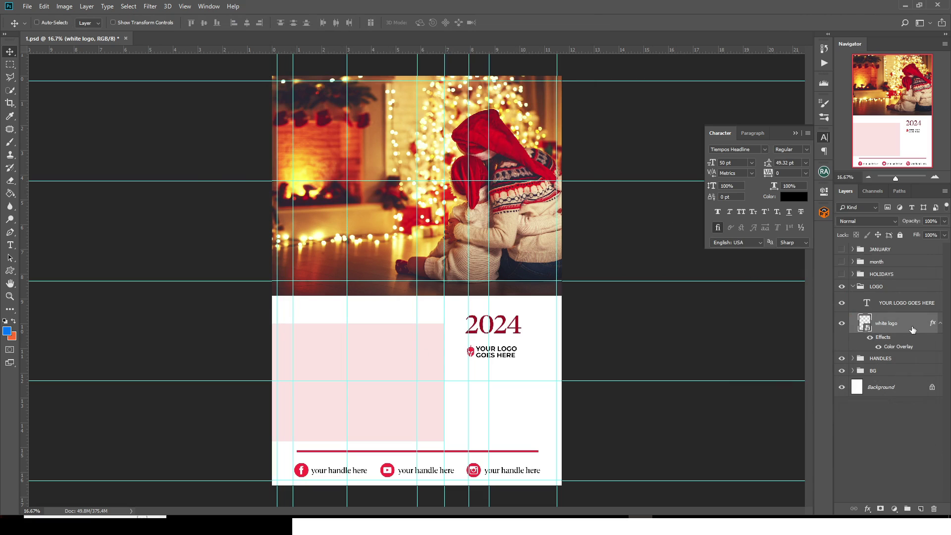
{"action": "right_click", "coordinate": [931, 331]}
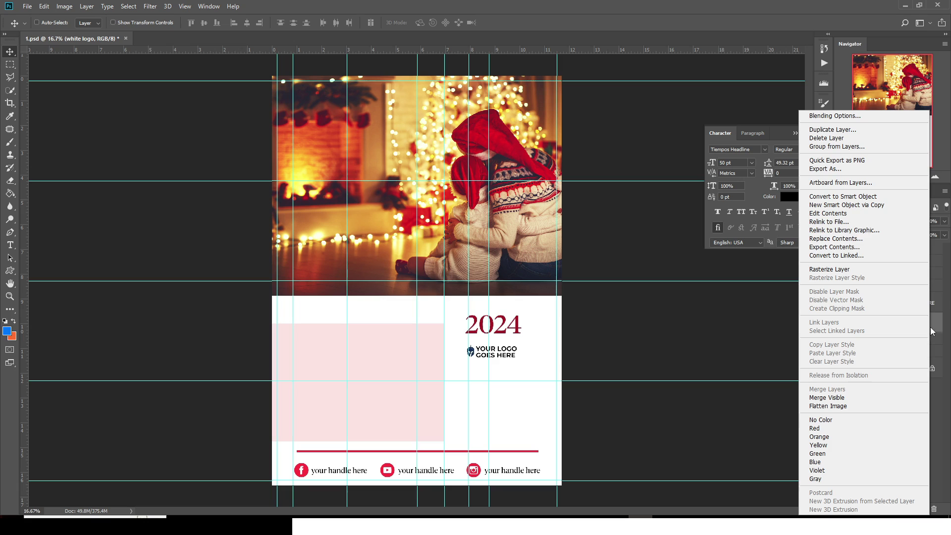
{"action": "left_click", "coordinate": [858, 197]}
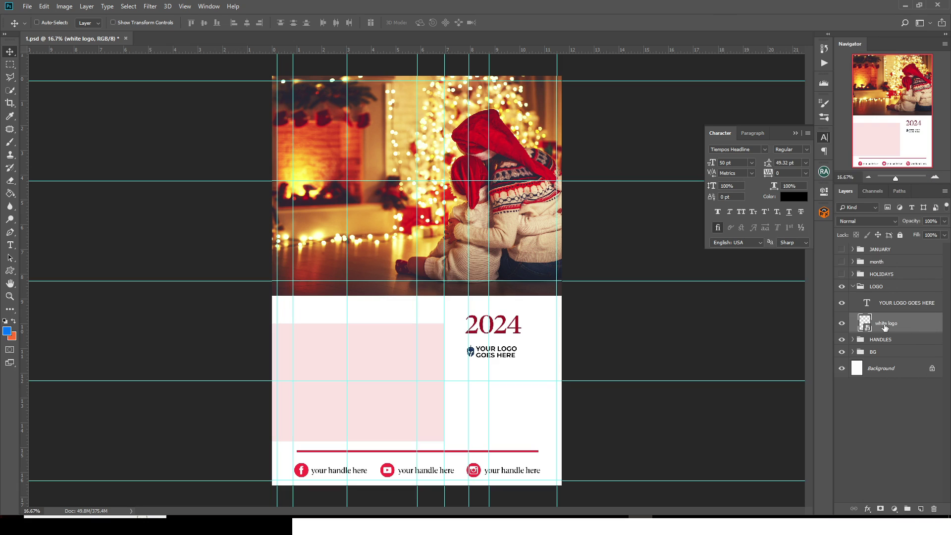
{"action": "double_click", "coordinate": [867, 303]}
{"action": "key", "text": "Escape"}
Collapse LOGO, then show and expand the HOLIDAYS group with New Year and Change Text entries.
{"action": "left_click", "coordinate": [853, 287]}
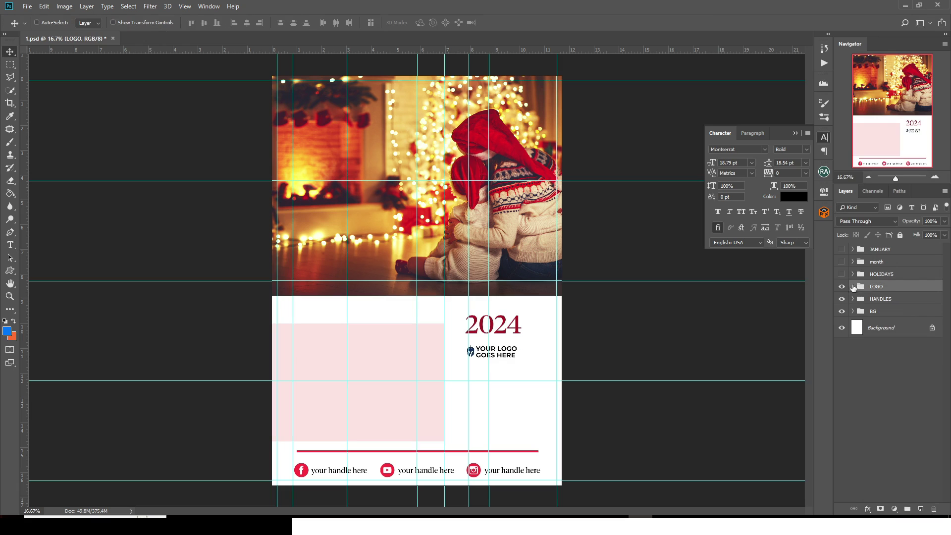
{"action": "left_click", "coordinate": [877, 275]}
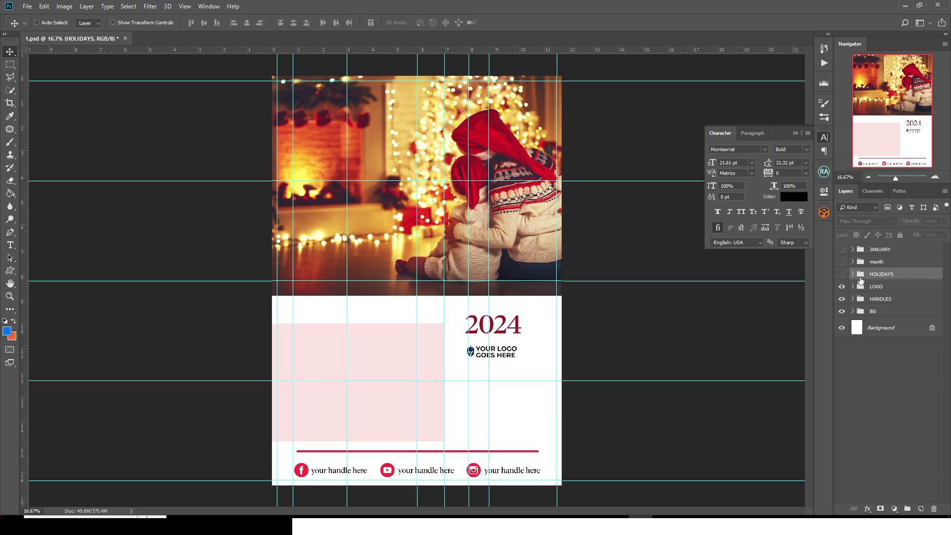
{"action": "left_click", "coordinate": [841, 274]}
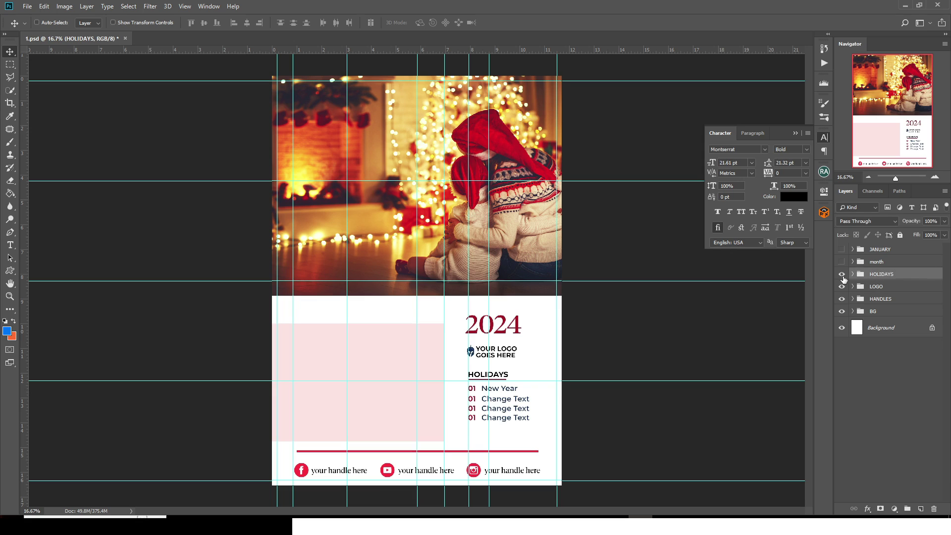
{"action": "left_click", "coordinate": [852, 274]}
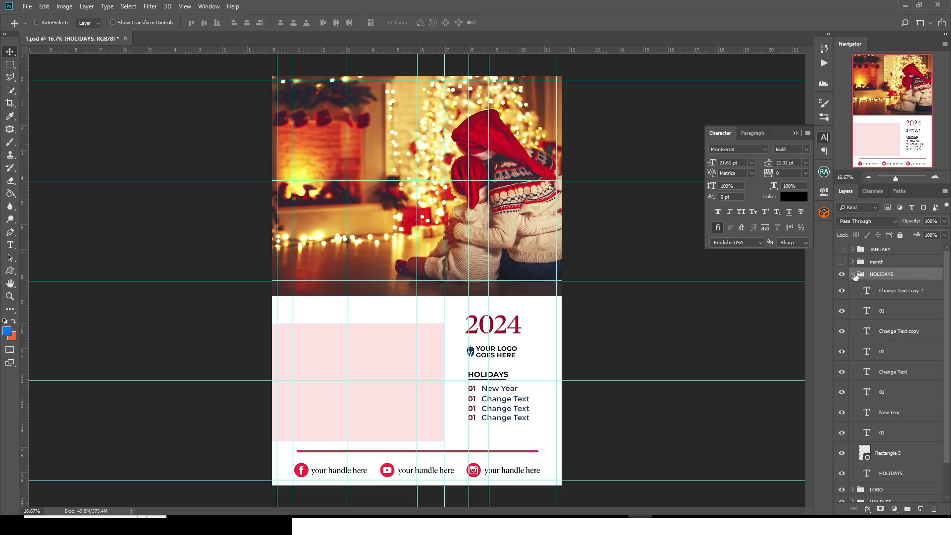